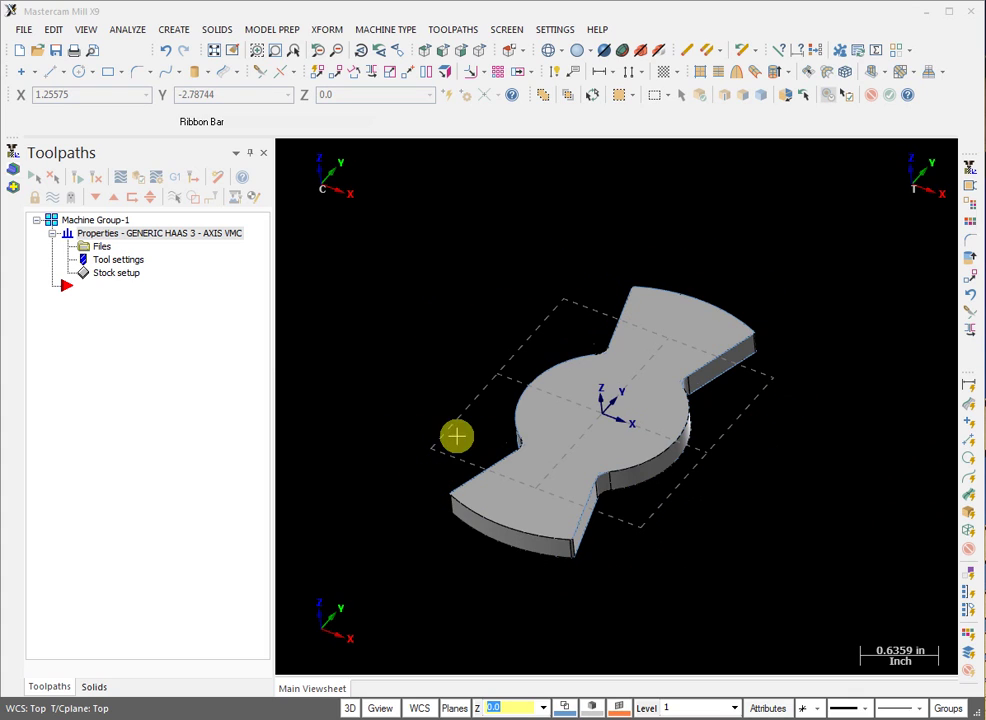
- Select and then deselect the part's top face, and bring up the MACHINE TYPE list
{"action": "left_click", "coordinate": [540, 365]}
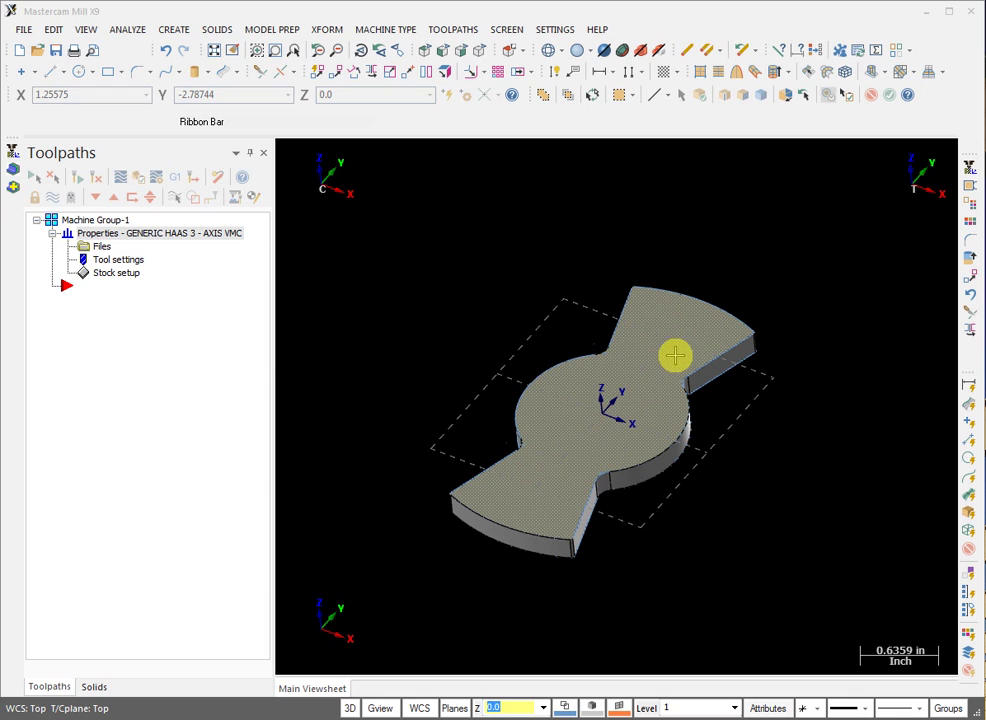
{"action": "left_click", "coordinate": [519, 220]}
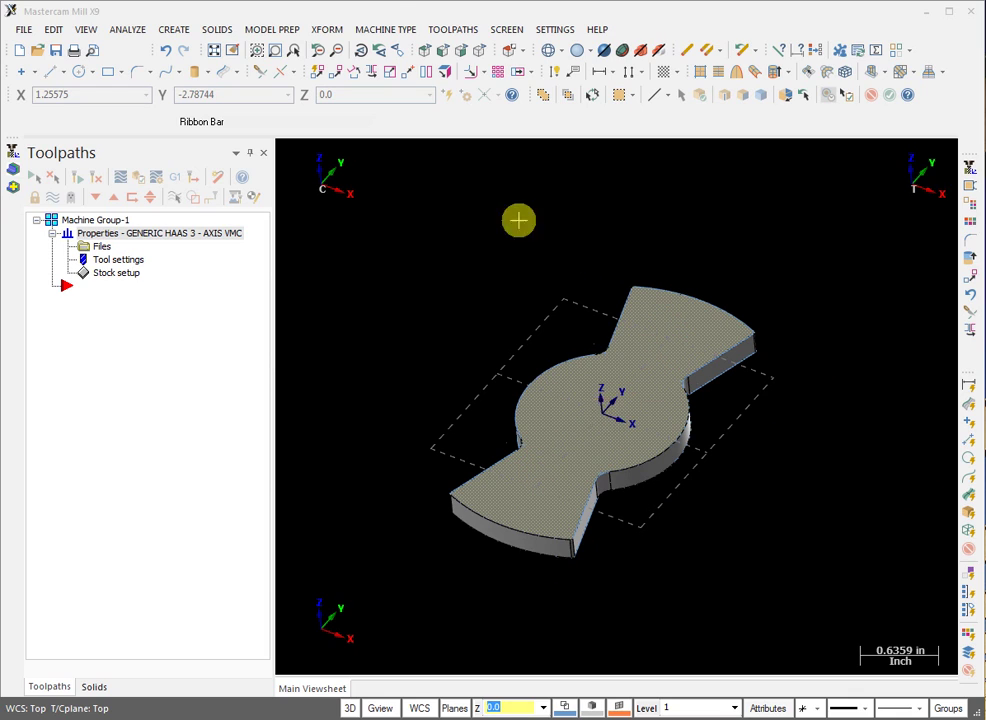
{"action": "left_click", "coordinate": [385, 27]}
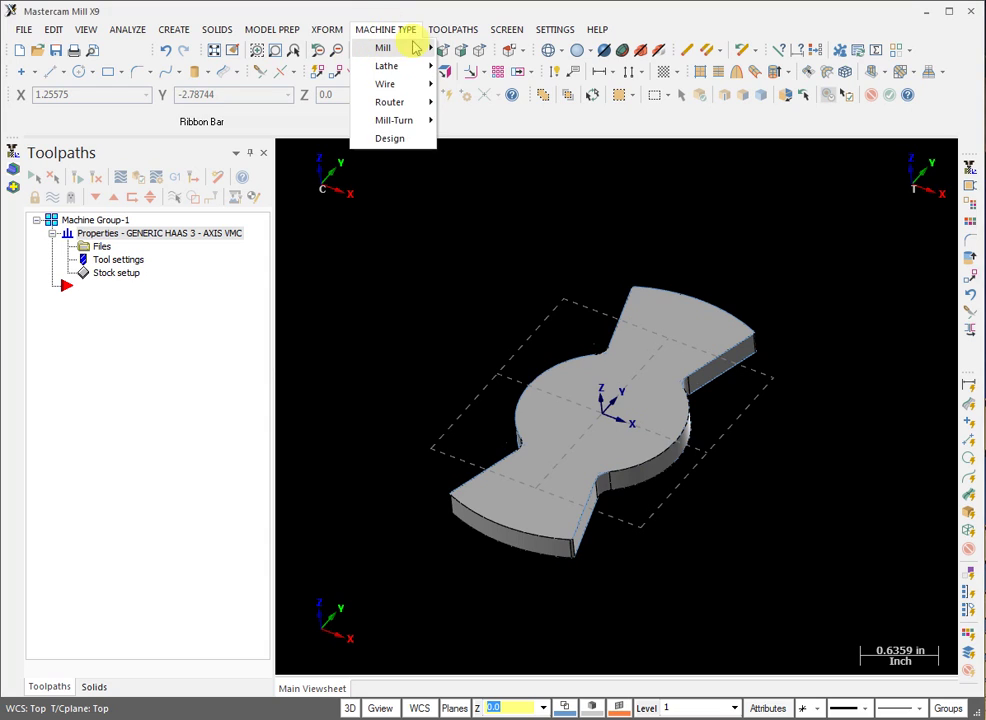
- Open Stock setup in the mill machine group properties
{"action": "left_click", "coordinate": [101, 333]}
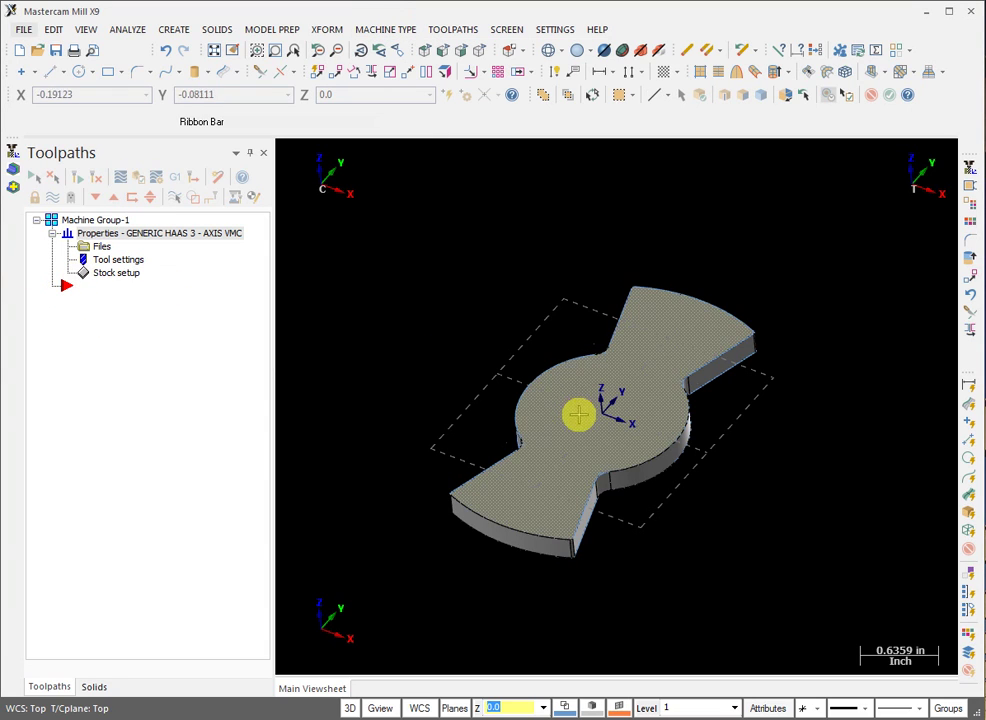
{"action": "mouse_move", "coordinate": [444, 400]}
{"action": "middle_mouse_down"}
{"action": "mouse_move", "coordinate": [469, 418]}
{"action": "mouse_move", "coordinate": [449, 407]}
{"action": "middle_mouse_up"}
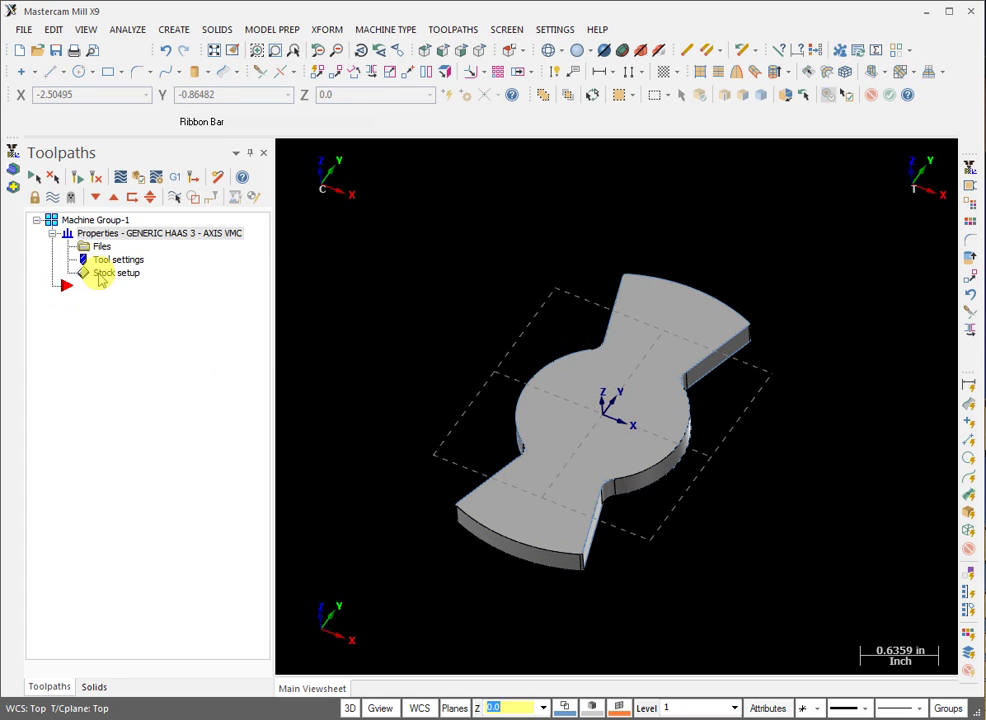
{"action": "left_click", "coordinate": [99, 274]}
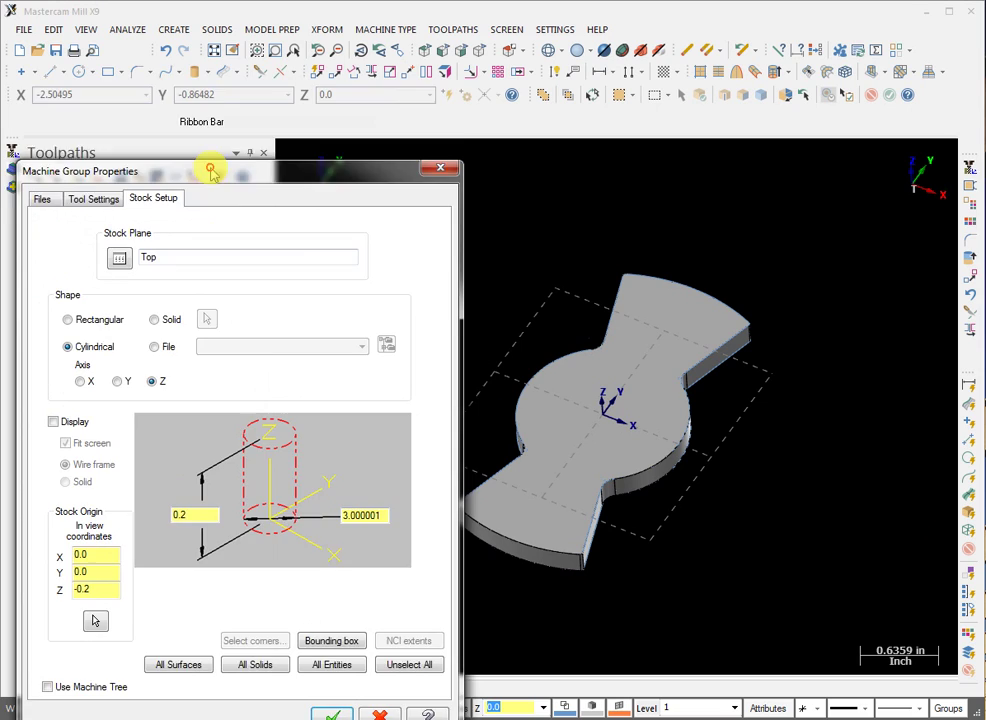
{"action": "left_click_drag", "start_coordinate": [211, 172], "coordinate": [209, 94]}
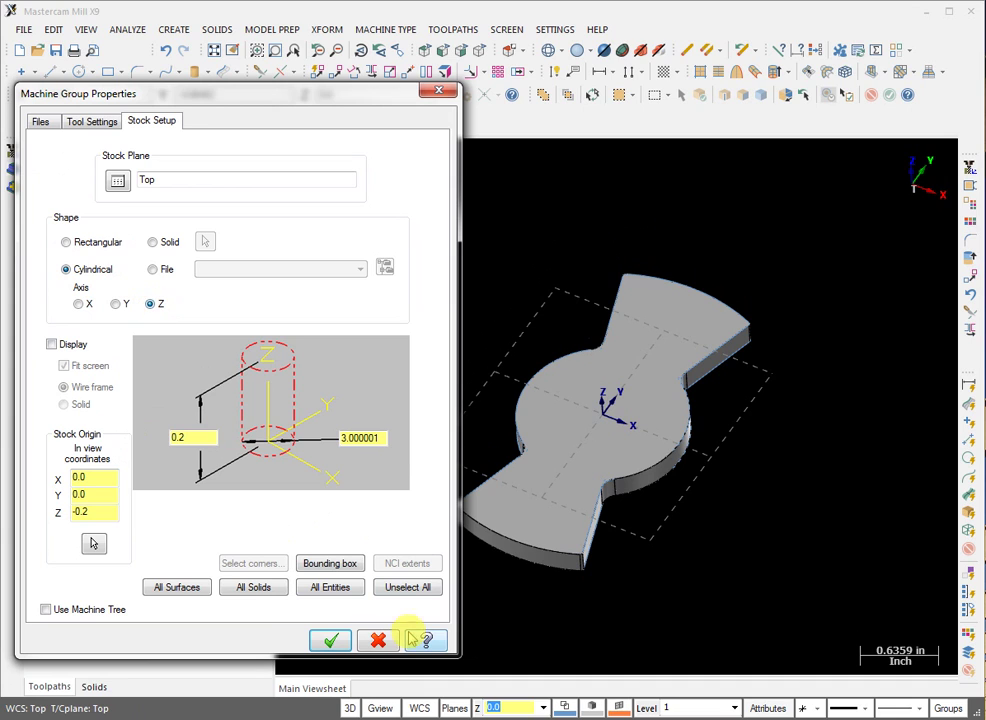
- Size a displayed cylindrical stock (radius 1.5, height 0.2) from the solid's bounding box
{"action": "left_click", "coordinate": [331, 563]}
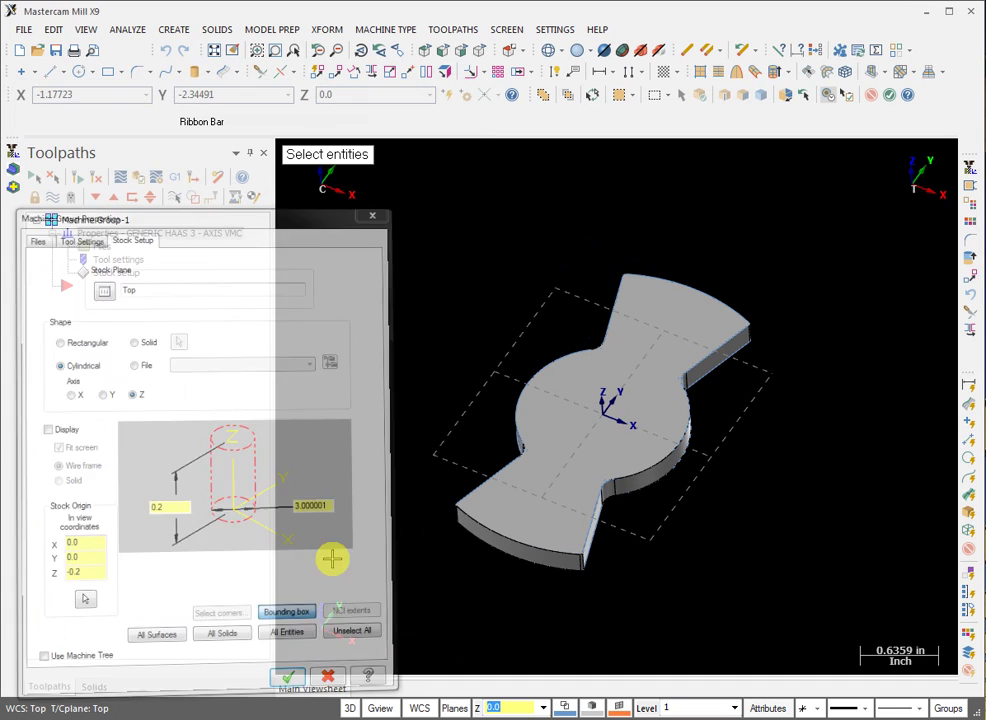
{"action": "left_click", "coordinate": [689, 326]}
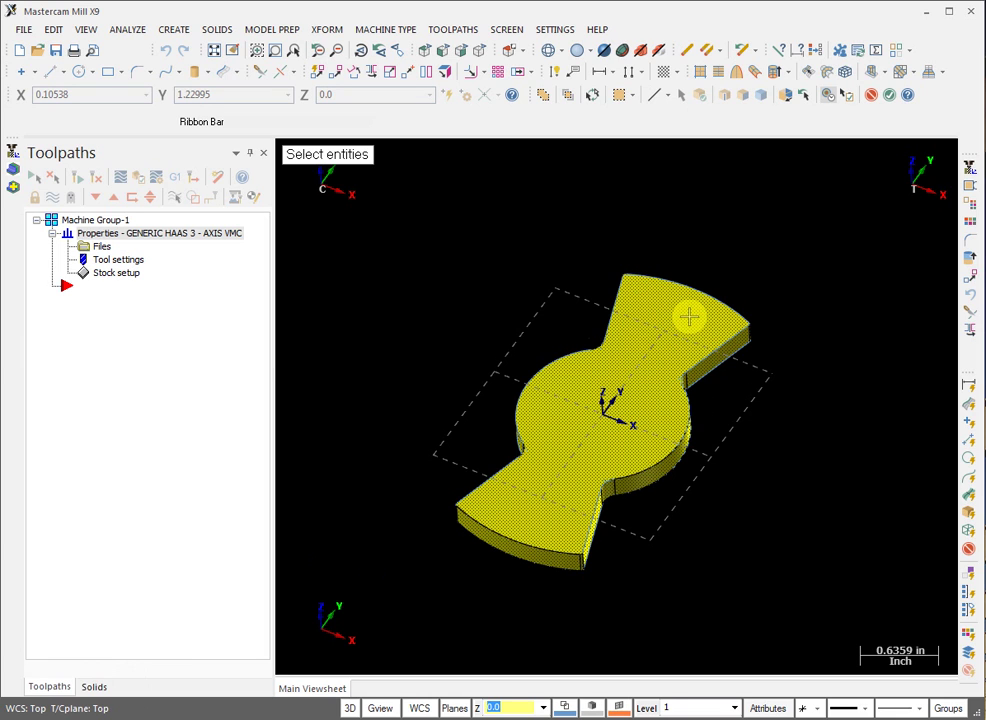
{"action": "key", "text": "Return"}
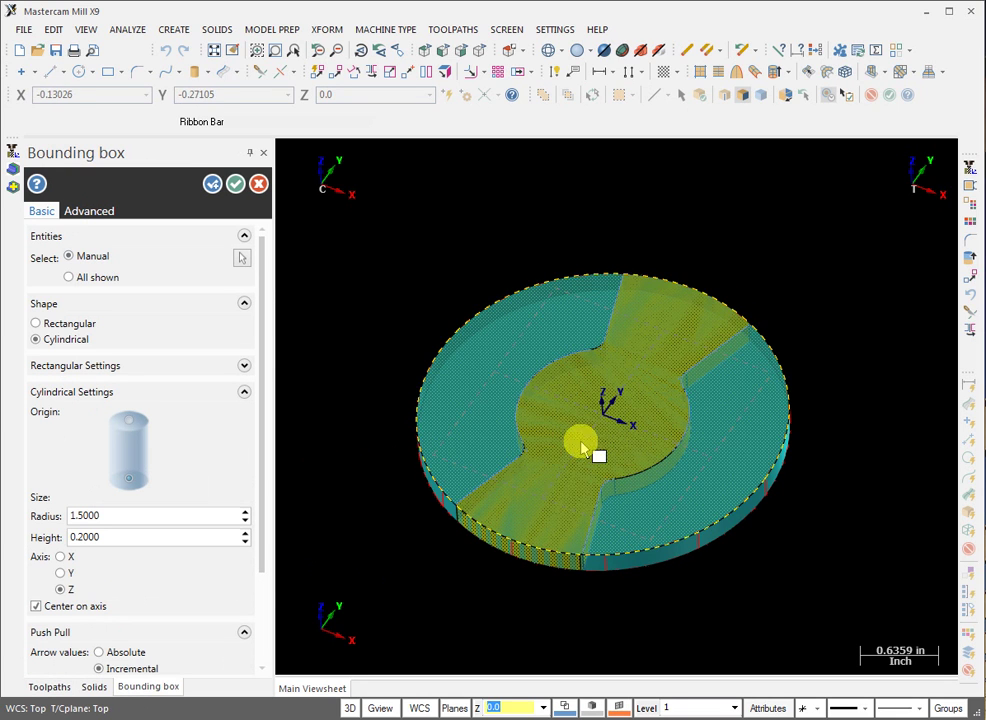
{"action": "middle_click_drag", "start_coordinate": [583, 450], "coordinate": [568, 403]}
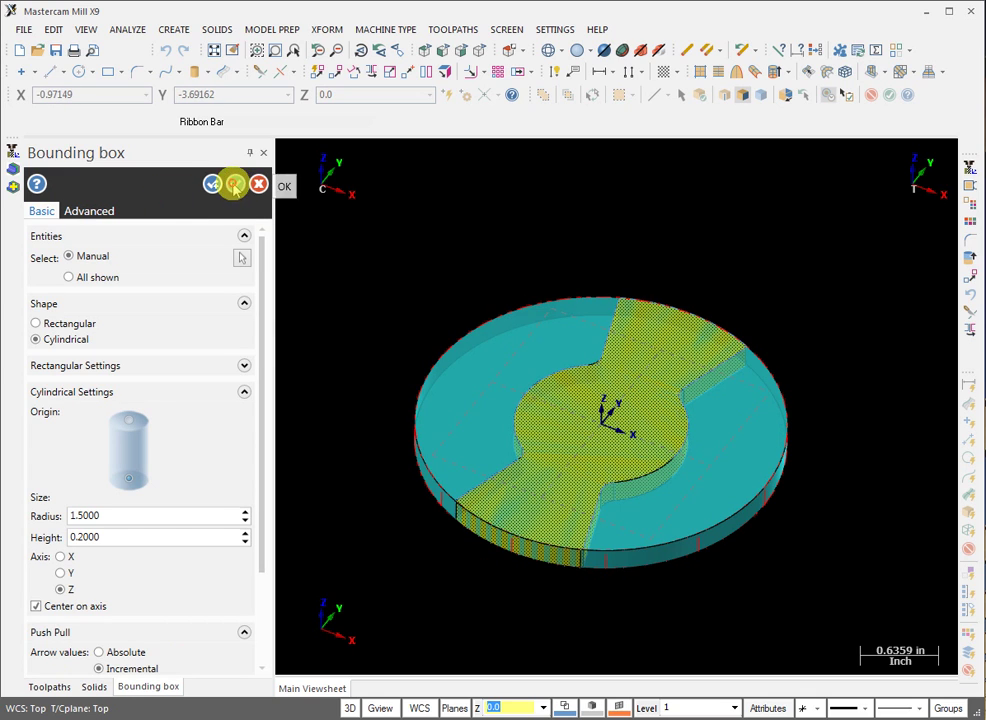
{"action": "left_click", "coordinate": [234, 185]}
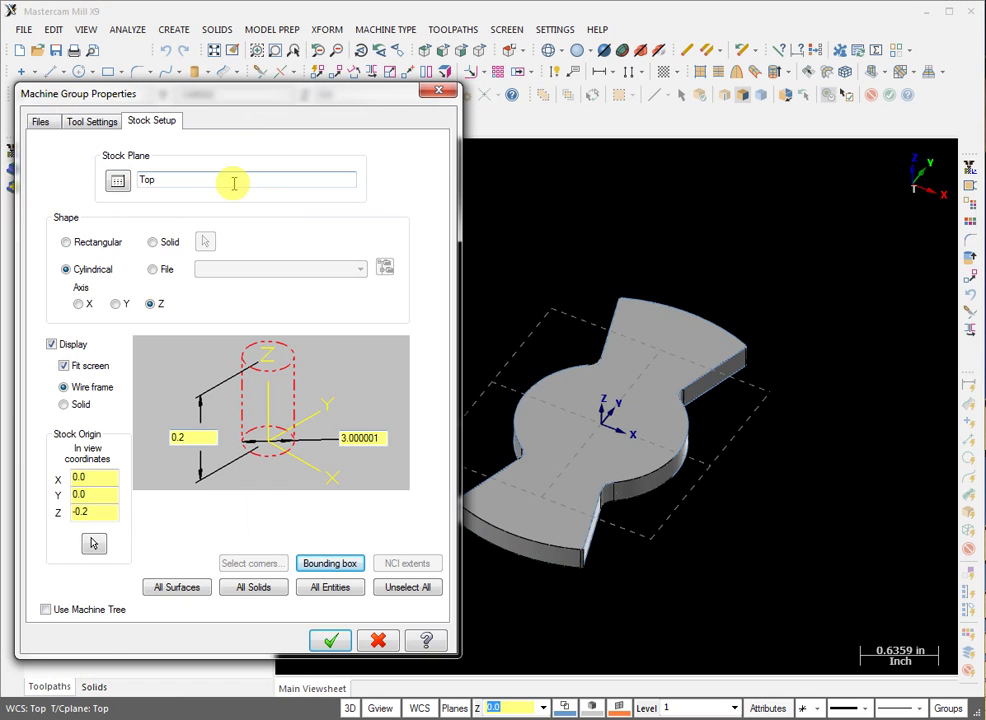
{"action": "left_click", "coordinate": [330, 637]}
{"action": "middle_click_drag", "start_coordinate": [599, 425], "coordinate": [523, 284]}
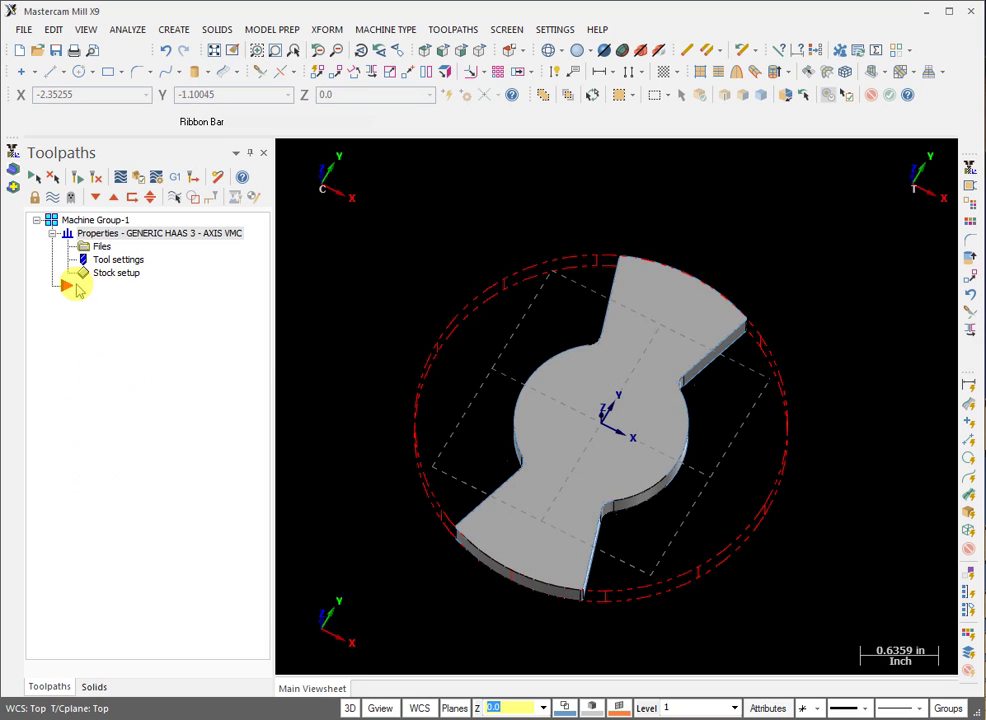
- Start a Contour toolpath and accept the default NC file name
{"action": "left_click", "coordinate": [76, 286]}
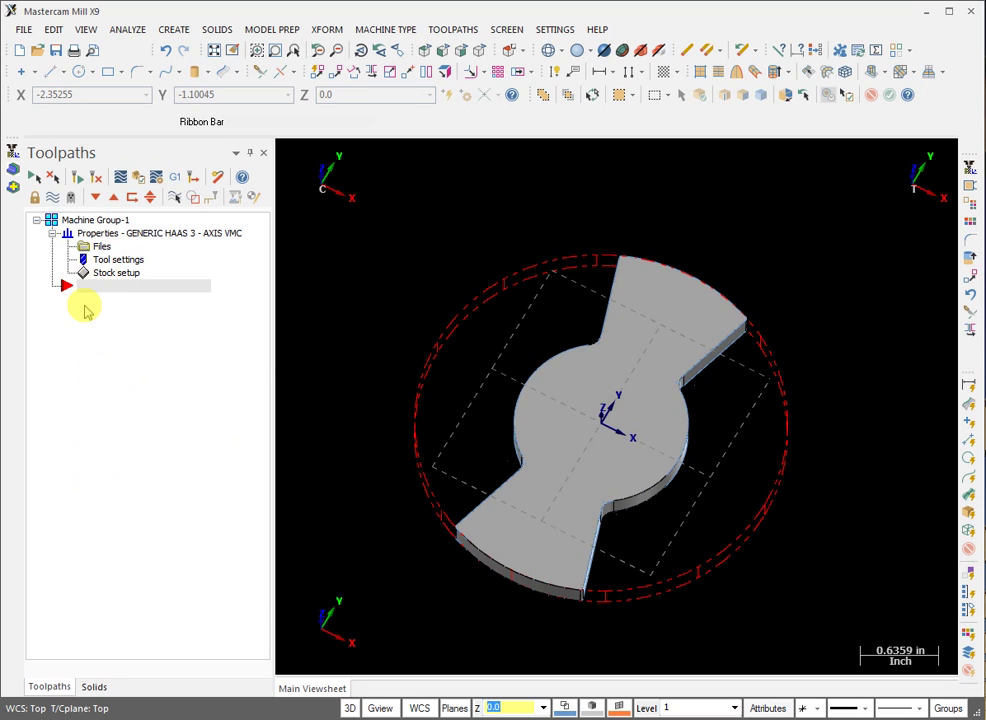
{"action": "left_click", "coordinate": [455, 29]}
{"action": "left_click", "coordinate": [457, 47]}
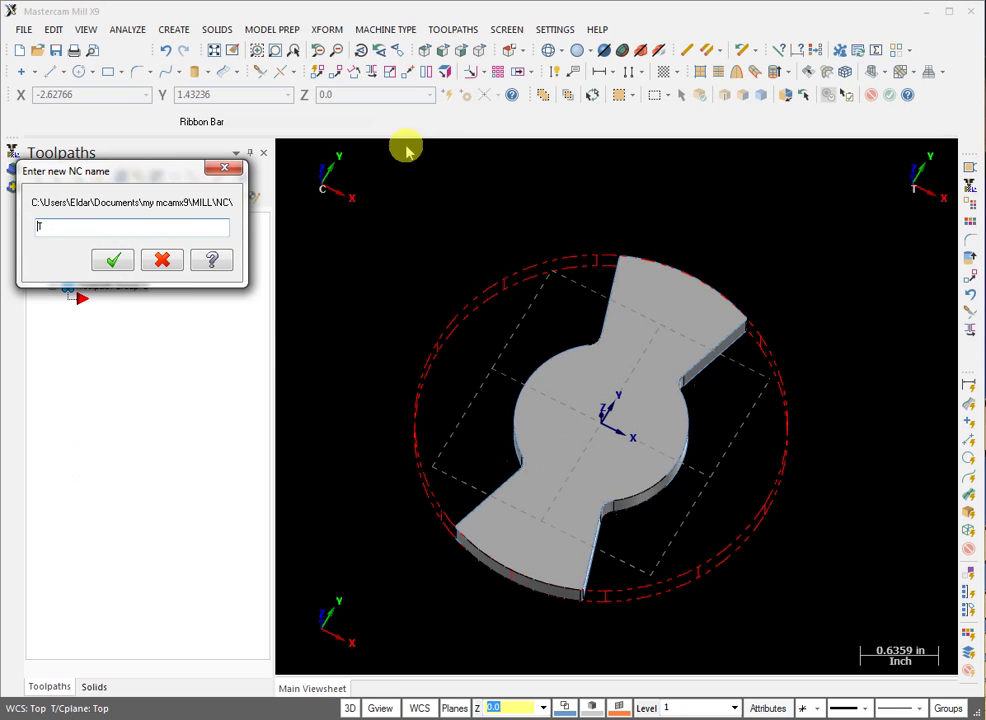
{"action": "left_click", "coordinate": [106, 261]}
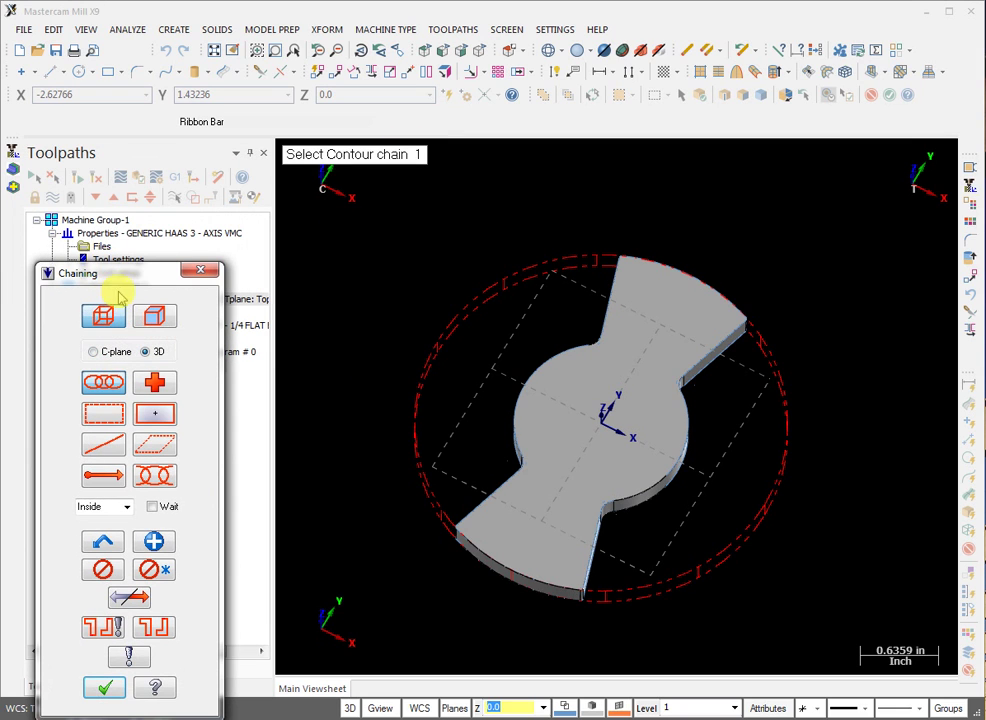
- Partially chain the outline: lower-left edge to top corner, then right corner to bottom edge
{"action": "left_click_drag", "start_coordinate": [121, 272], "coordinate": [125, 181]}
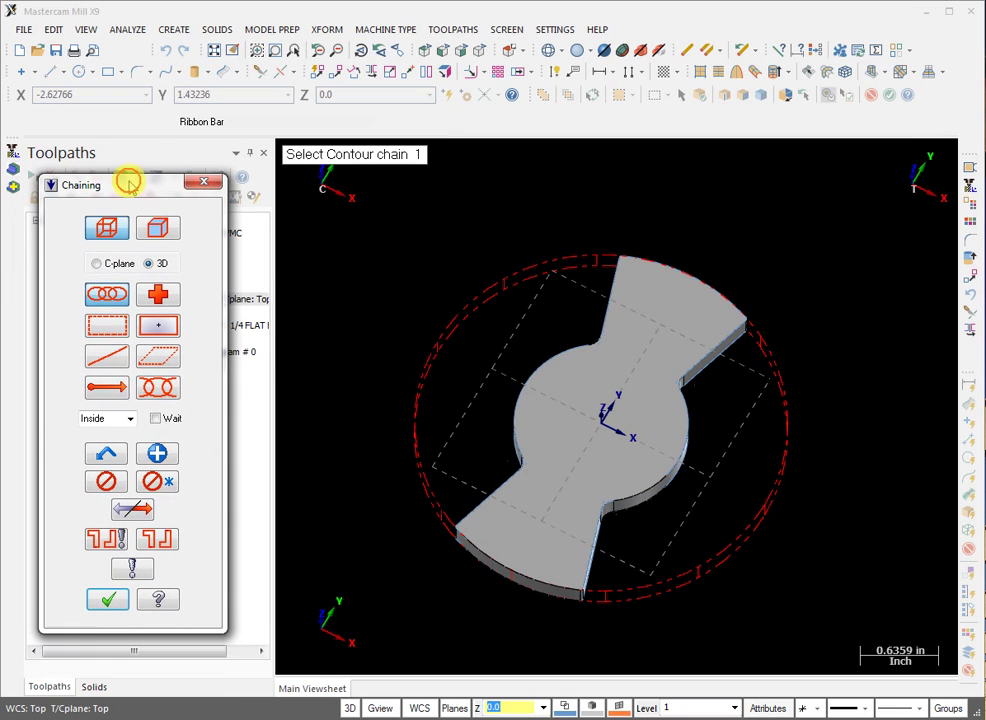
{"action": "left_click", "coordinate": [156, 384]}
{"action": "scroll", "coordinate": [455, 520], "scroll_direction": "up", "scroll_amount": 5}
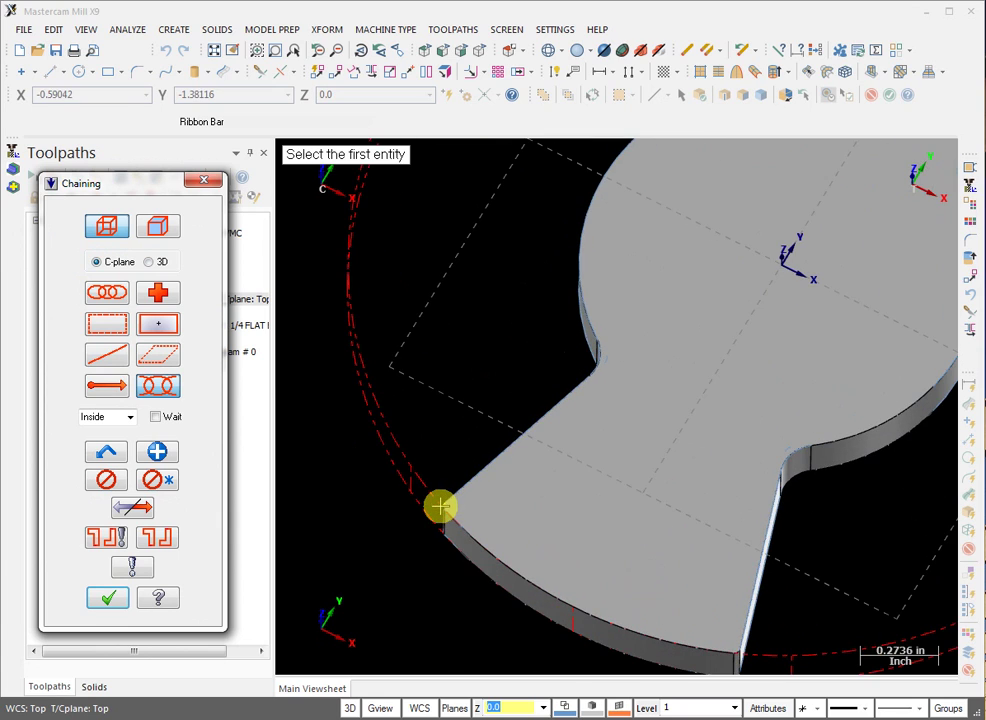
{"action": "left_click", "coordinate": [440, 506]}
{"action": "scroll", "coordinate": [381, 598], "scroll_direction": "down", "scroll_amount": 1}
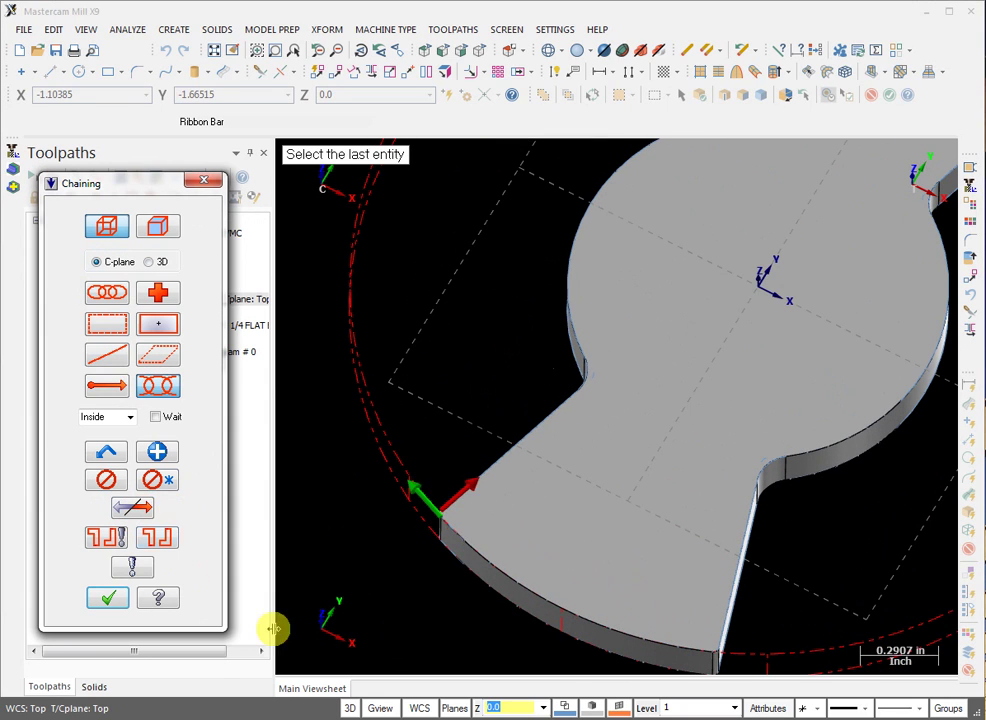
{"action": "scroll", "coordinate": [522, 480], "scroll_direction": "down", "scroll_amount": 2}
{"action": "scroll", "coordinate": [583, 191], "scroll_direction": "up", "scroll_amount": 2}
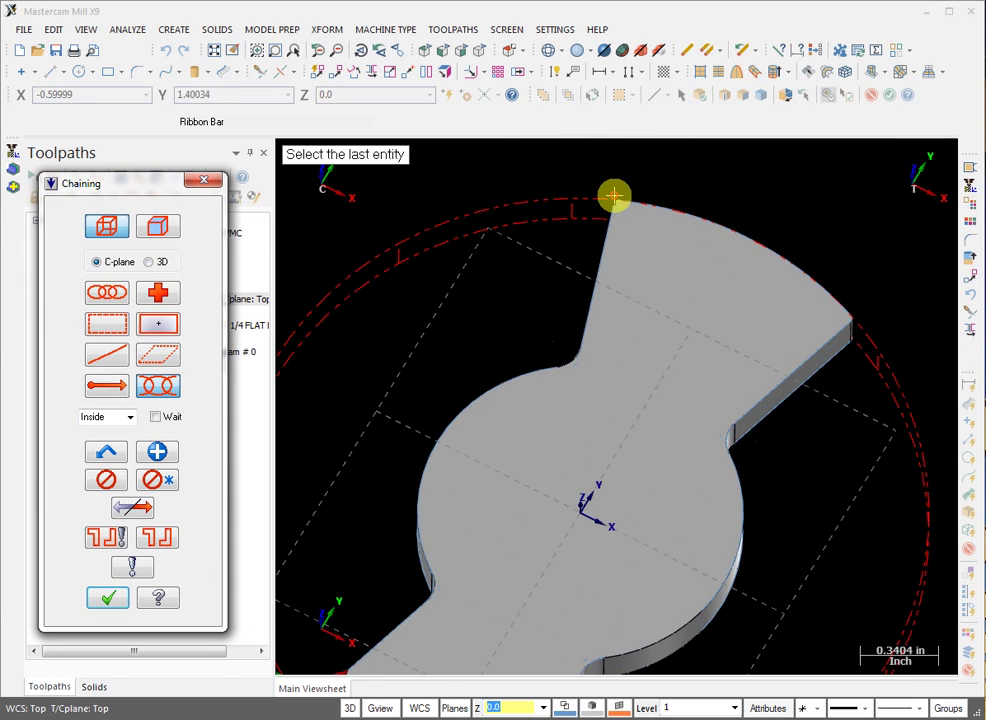
{"action": "left_click", "coordinate": [614, 195]}
{"action": "left_click", "coordinate": [851, 318]}
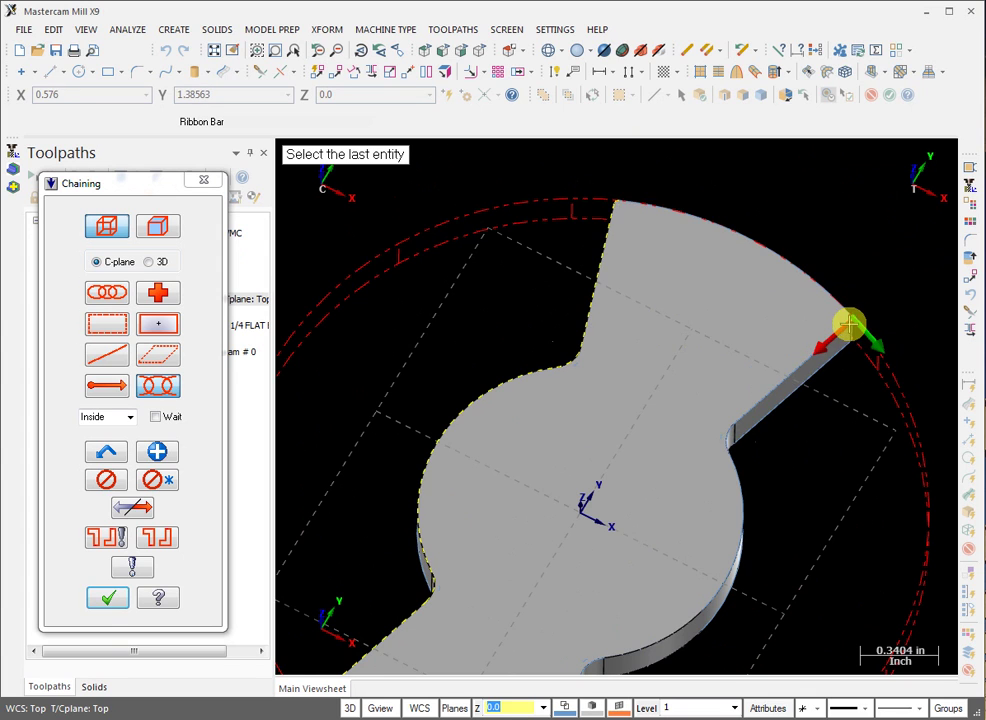
{"action": "scroll", "coordinate": [744, 238], "scroll_direction": "down", "scroll_amount": 2}
{"action": "scroll", "coordinate": [606, 652], "scroll_direction": "up", "scroll_amount": 4}
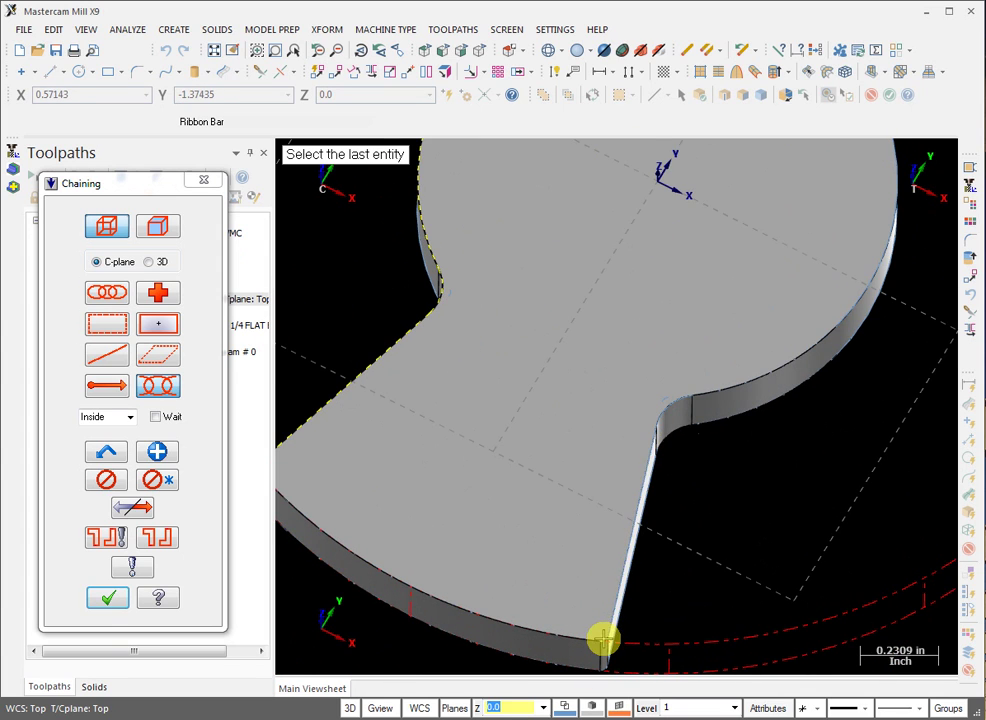
{"action": "left_click", "coordinate": [601, 630]}
{"action": "scroll", "coordinate": [550, 612], "scroll_direction": "down", "scroll_amount": 4}
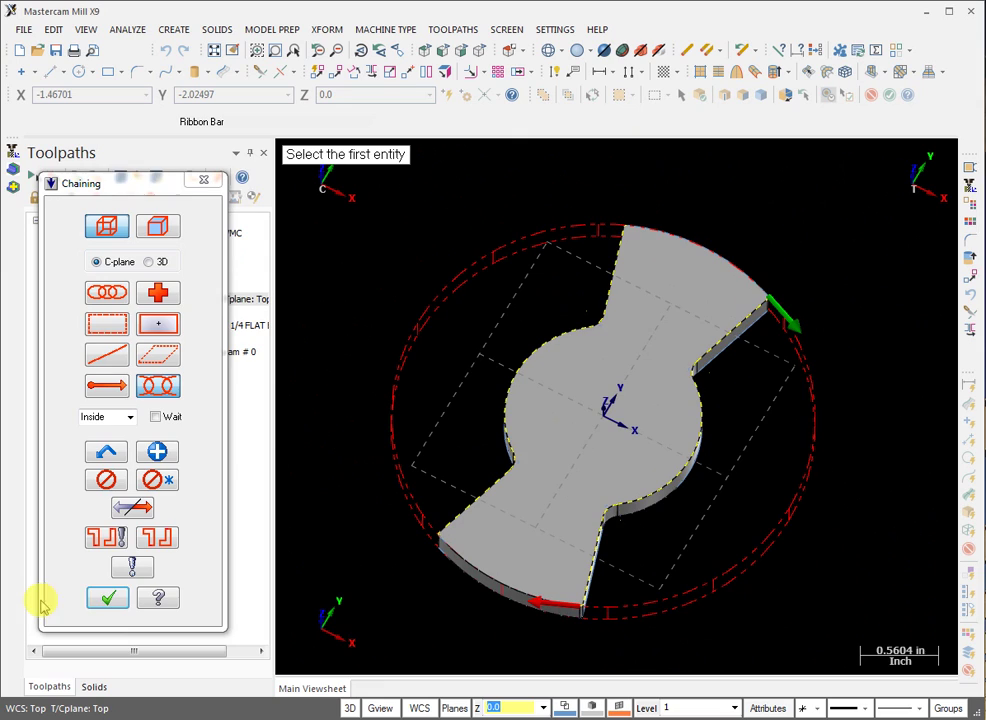
{"action": "left_click", "coordinate": [107, 597]}
- Select tool #6, the 1/4 FLAT ENDMILL, and give it diameter offset 56
{"action": "left_click", "coordinate": [107, 218]}
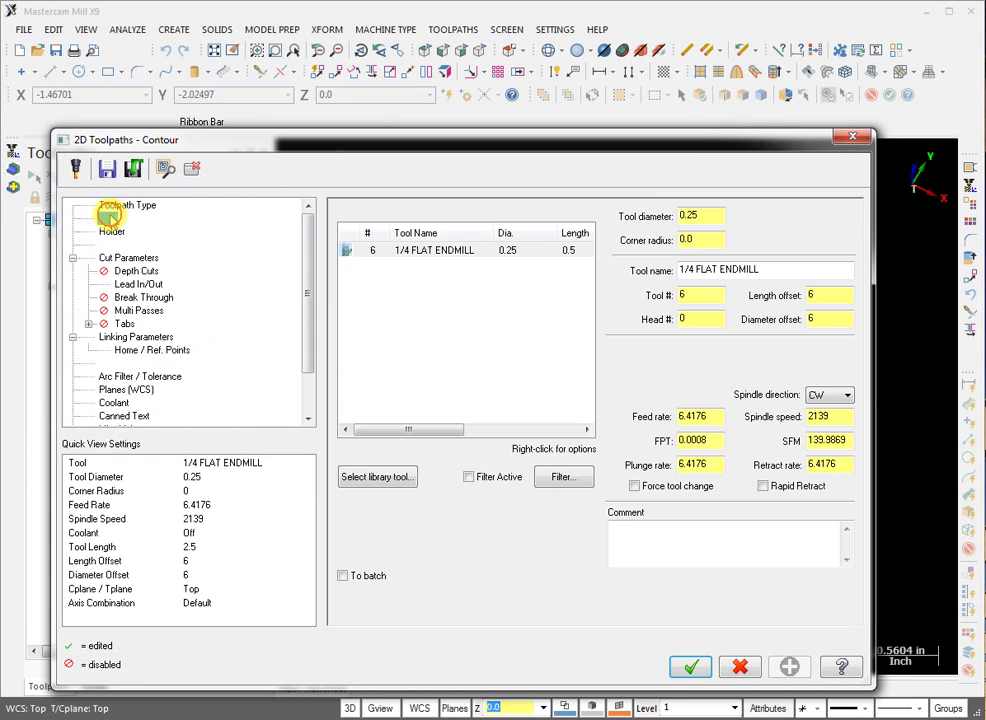
{"action": "left_click", "coordinate": [400, 250]}
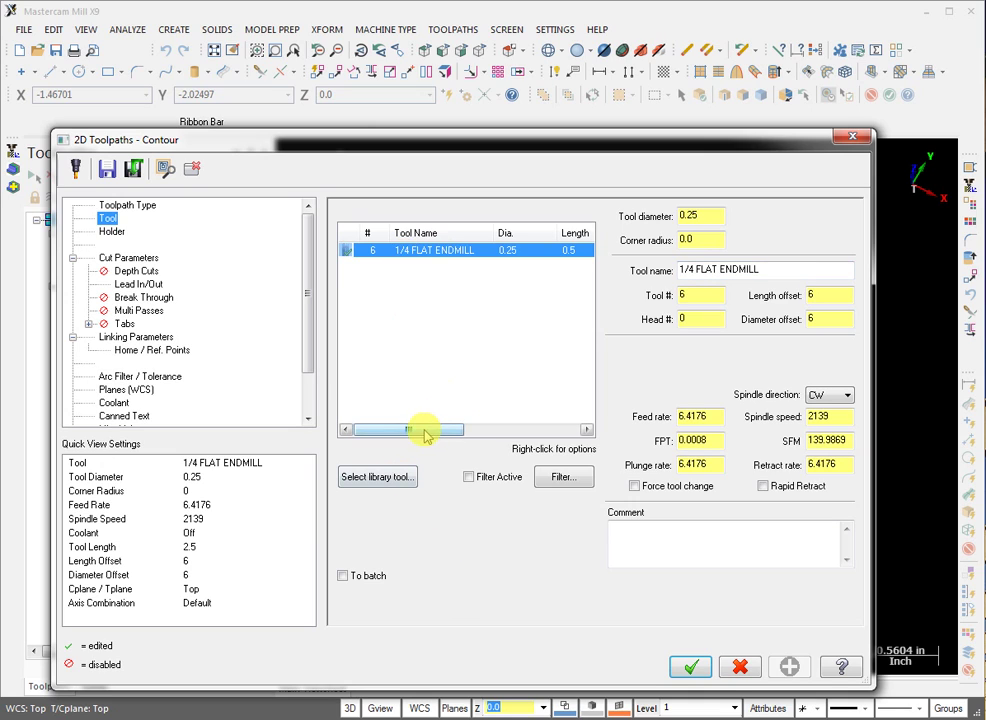
{"action": "mouse_move", "coordinate": [424, 434]}
{"action": "left_mouse_down"}
{"action": "mouse_move", "coordinate": [480, 434]}
{"action": "mouse_move", "coordinate": [440, 438]}
{"action": "left_mouse_up"}
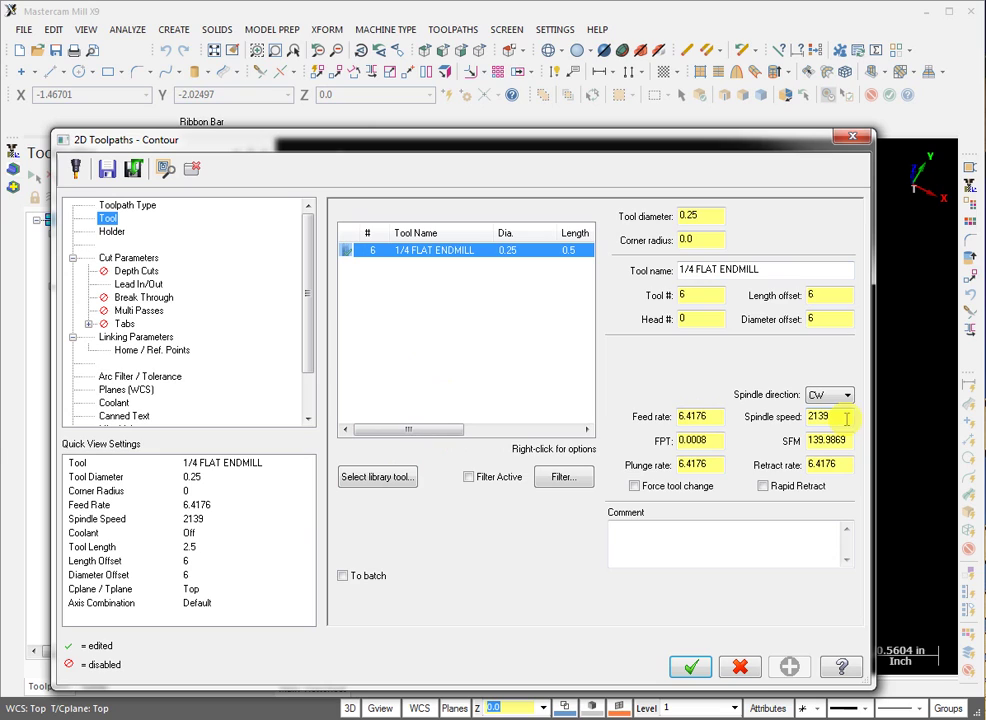
{"action": "left_click", "coordinate": [834, 320]}
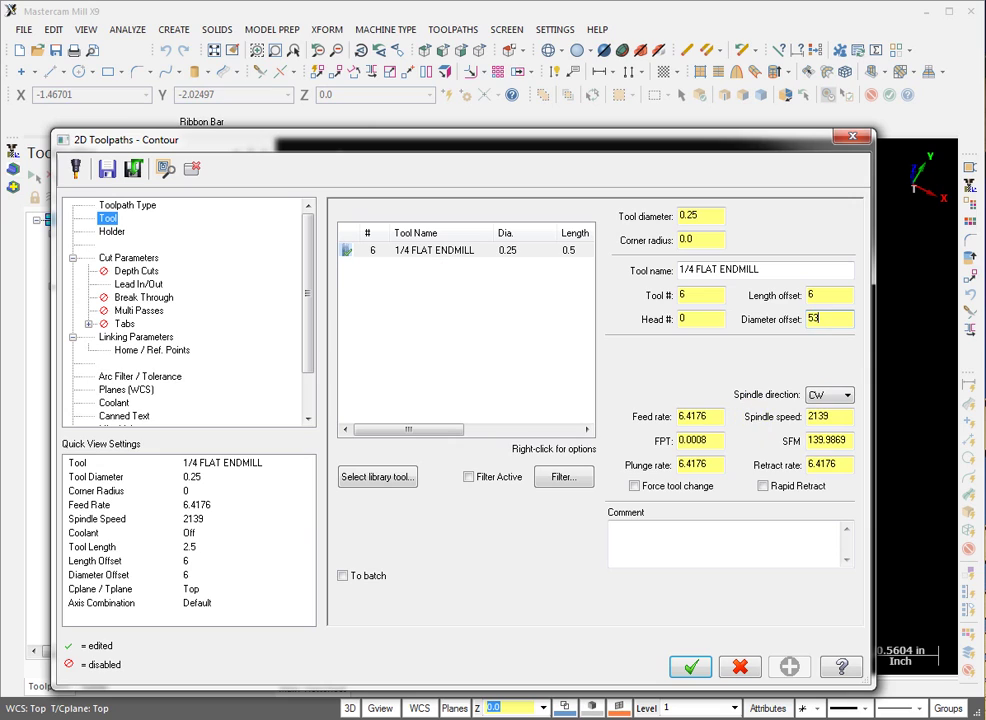
{"action": "left_click", "coordinate": [836, 322]}
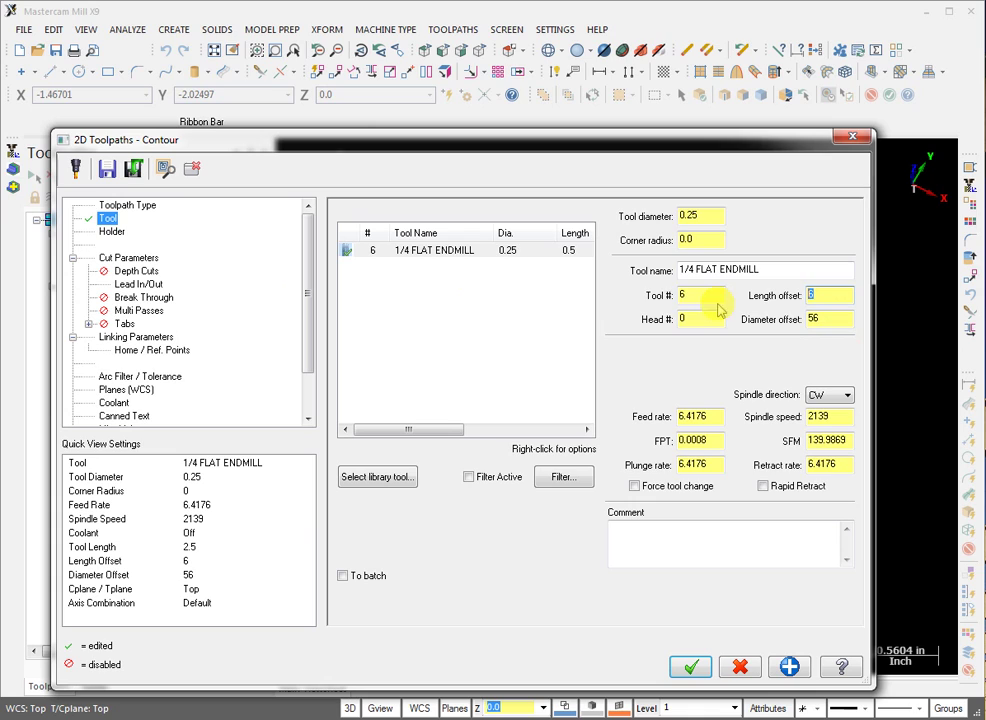
{"action": "left_click", "coordinate": [682, 294]}
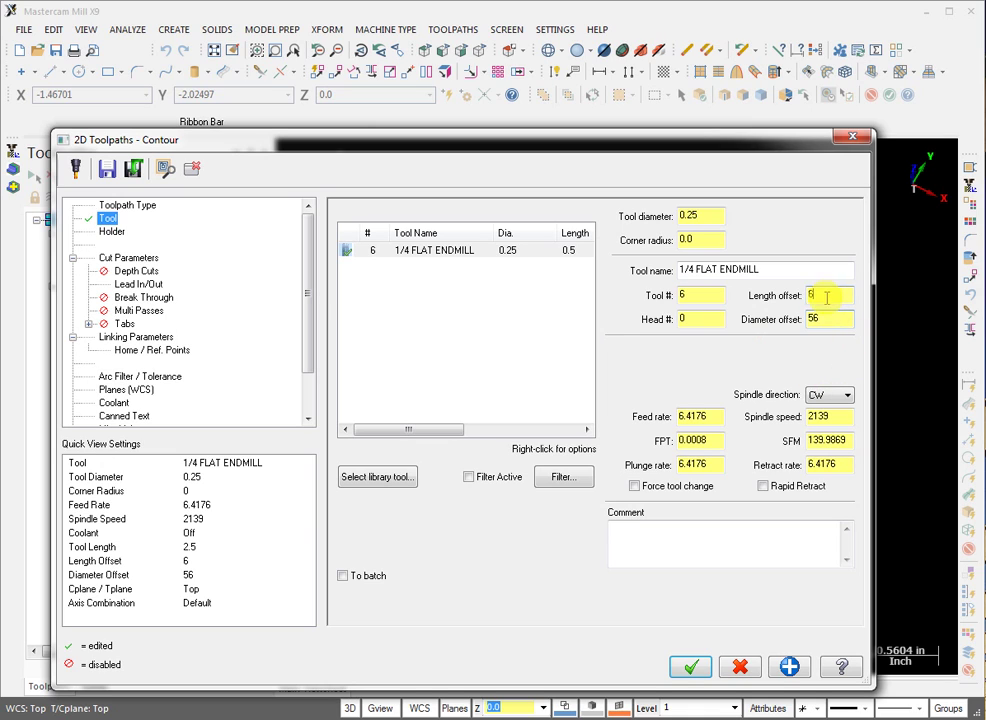
- Enable 2.0 clearance, set -0.25 depth from the part's bottom edge, and review coolant and compensation
{"action": "left_click", "coordinate": [118, 257]}
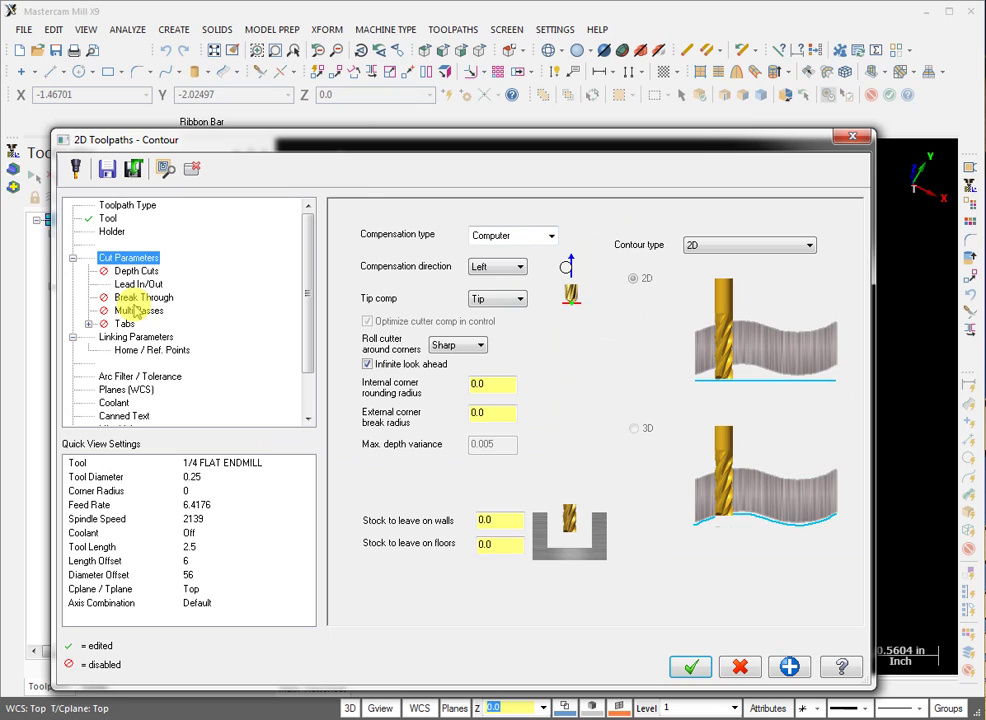
{"action": "left_click", "coordinate": [135, 272]}
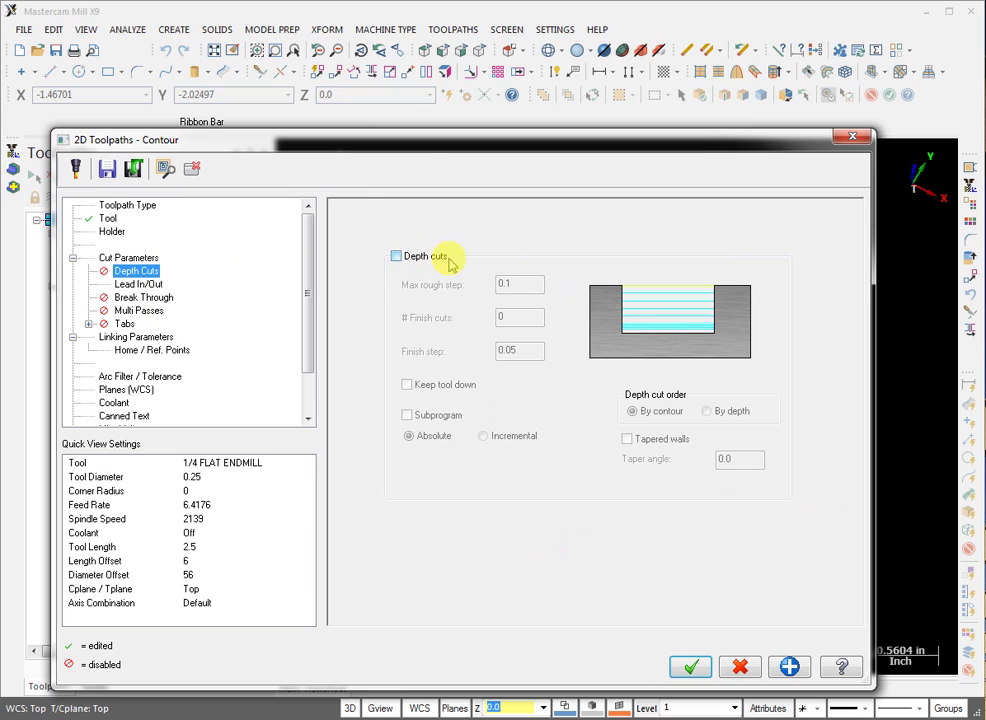
{"action": "left_click_drag", "start_coordinate": [396, 141], "coordinate": [400, 78]}
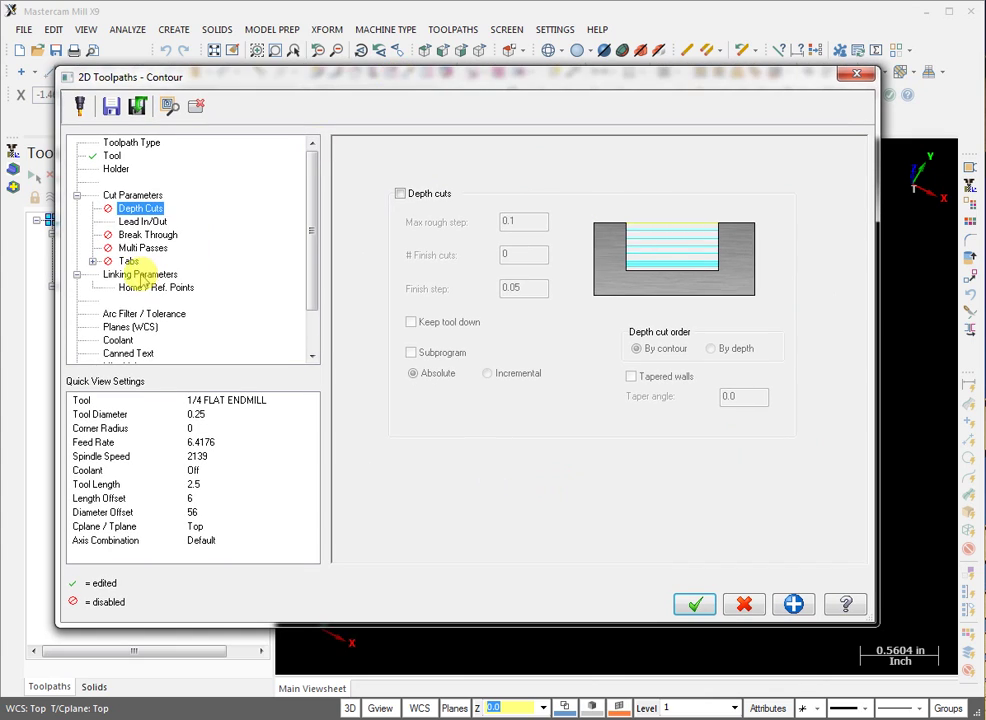
{"action": "left_click", "coordinate": [130, 274]}
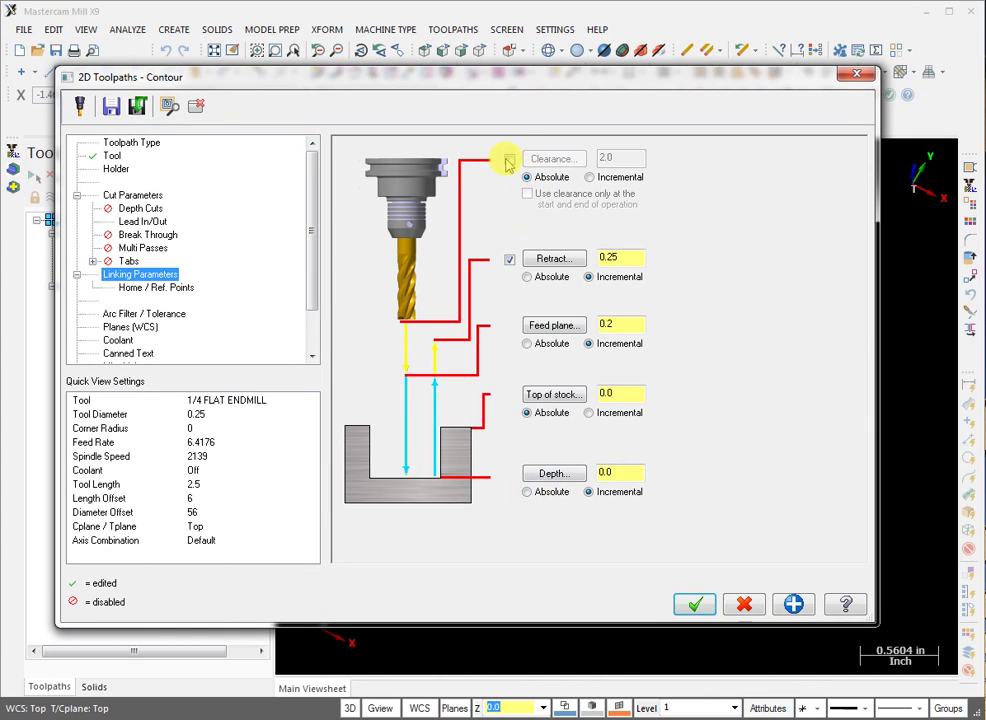
{"action": "left_click", "coordinate": [510, 160]}
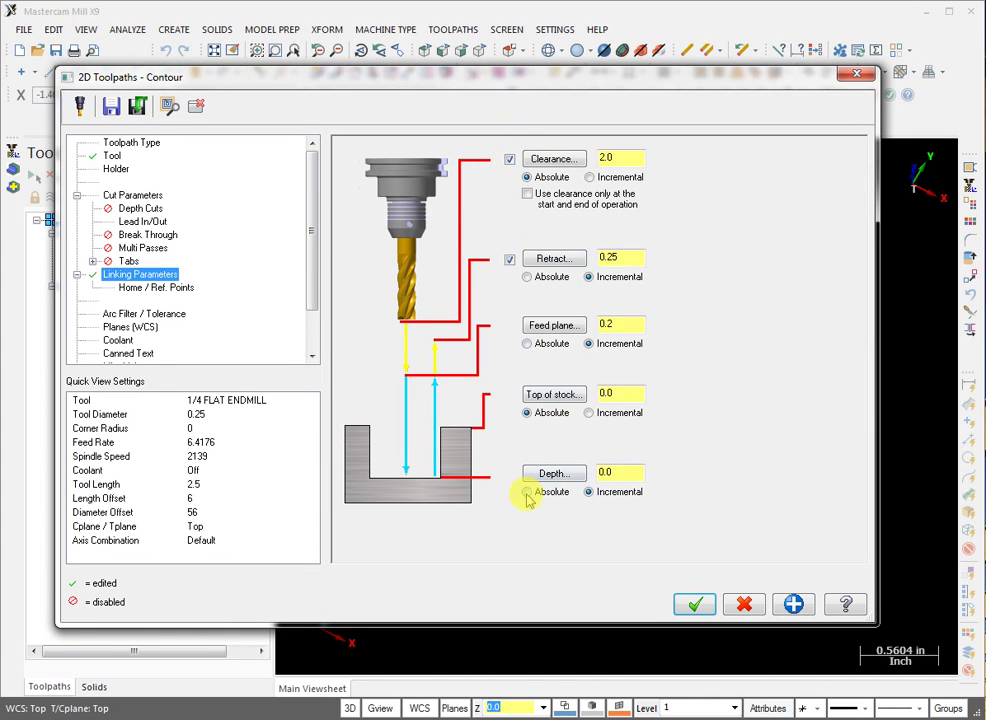
{"action": "left_click", "coordinate": [572, 473]}
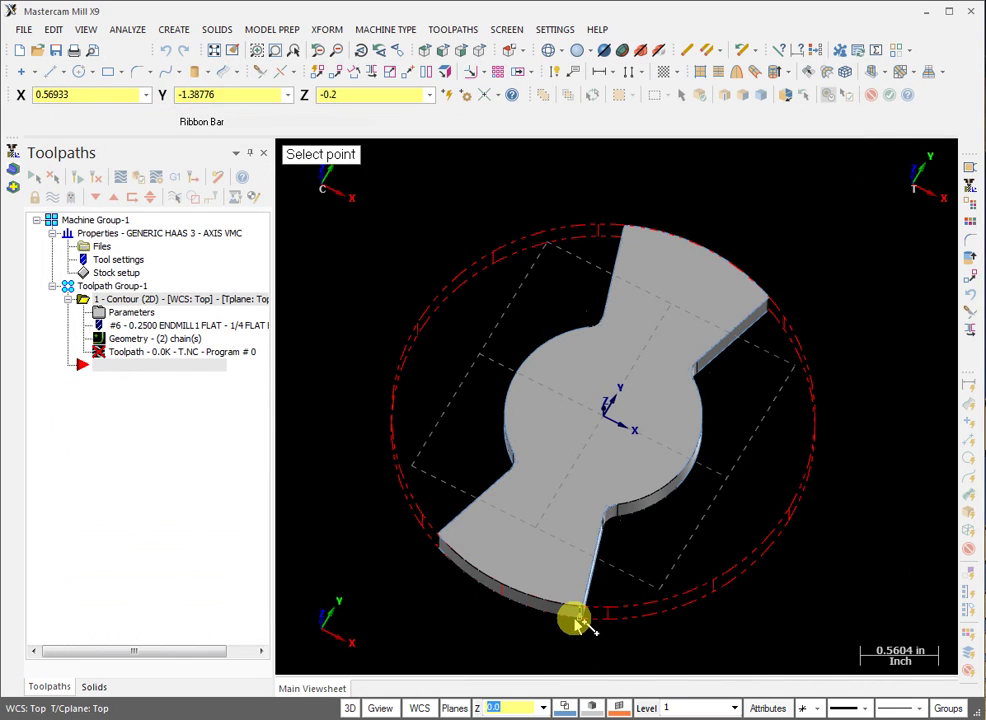
{"action": "left_click", "coordinate": [577, 621]}
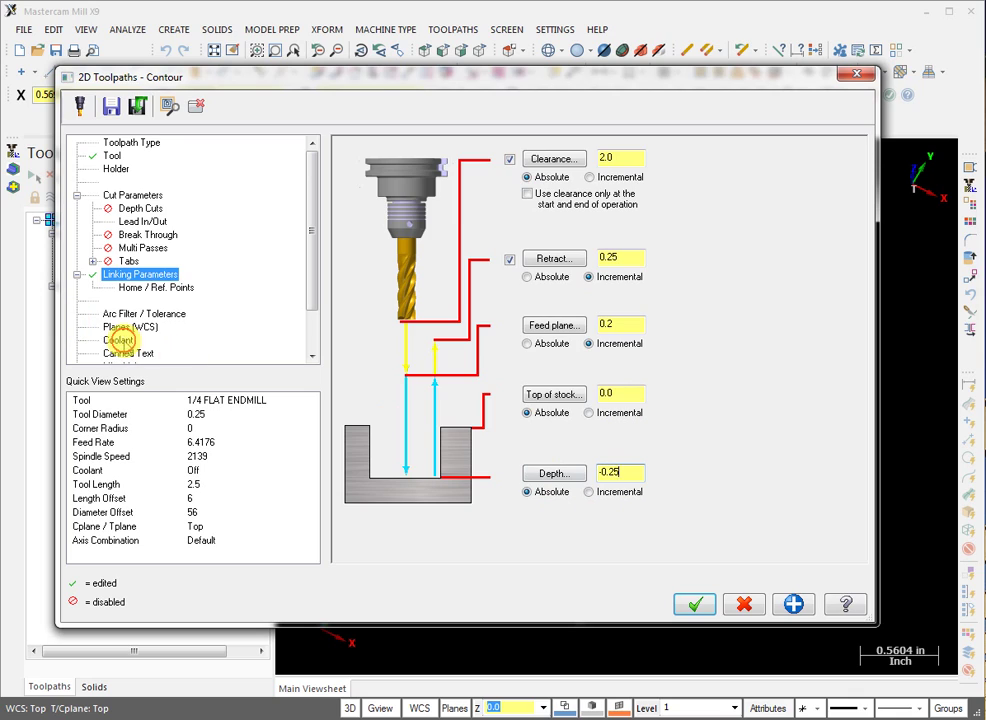
{"action": "left_click", "coordinate": [118, 340]}
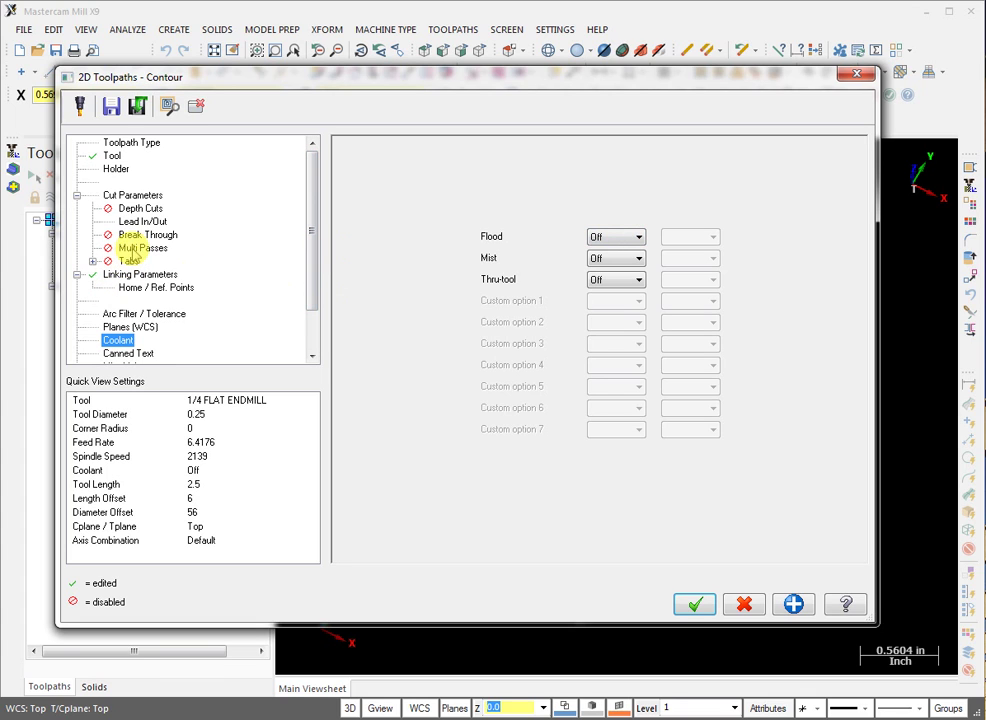
{"action": "left_click", "coordinate": [132, 196]}
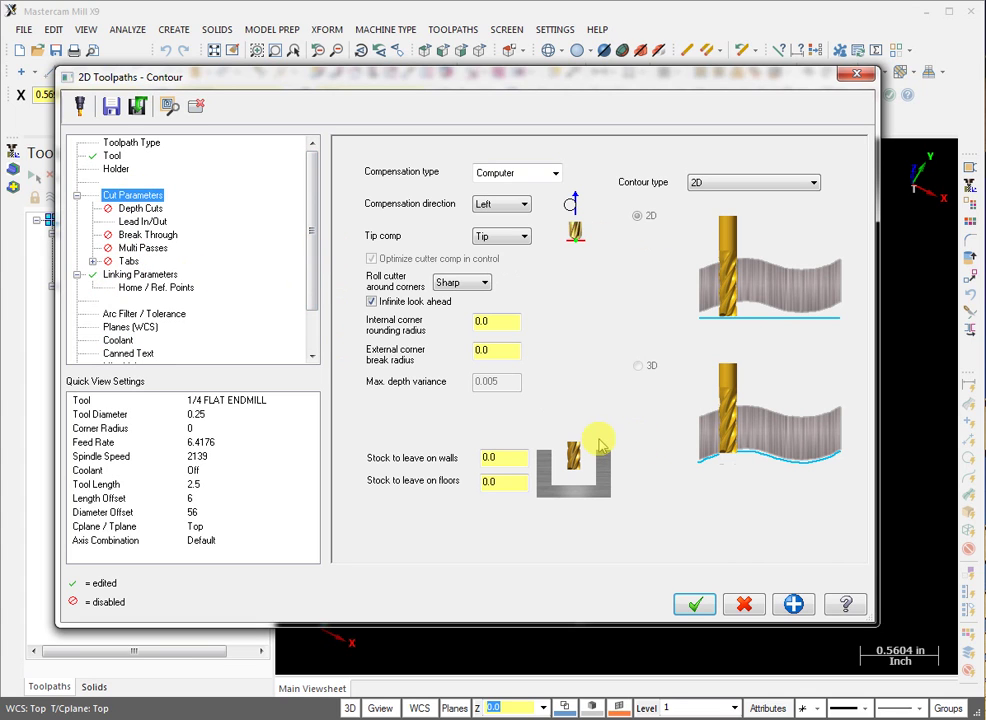
- Generate the contour toolpath and orbit the view to inspect it
{"action": "left_click", "coordinate": [696, 604]}
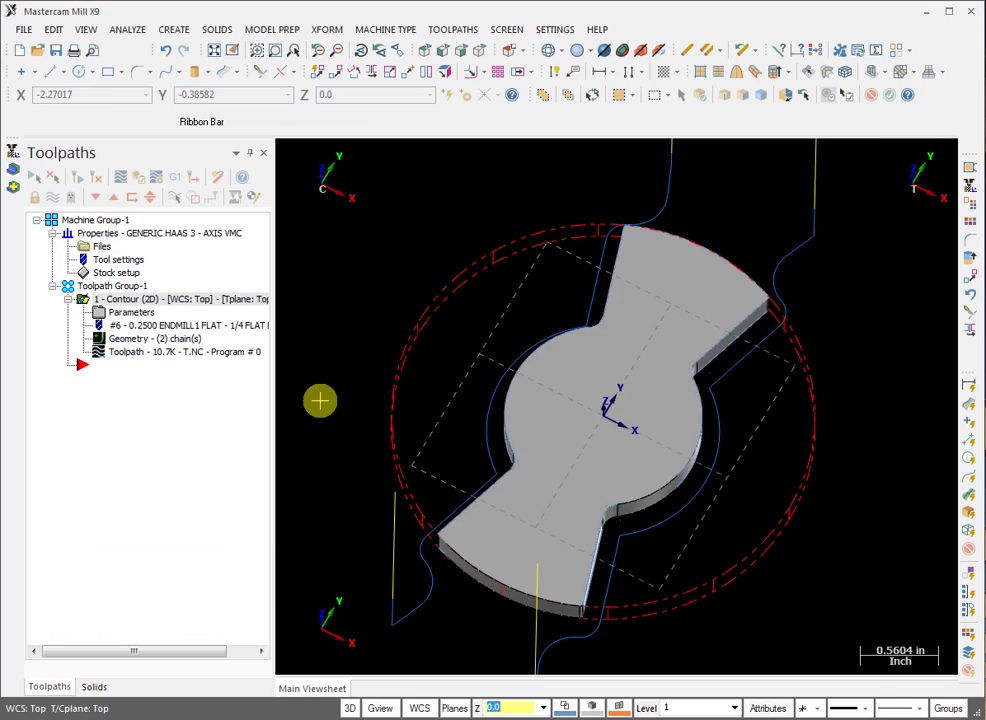
{"action": "scroll", "coordinate": [576, 488], "scroll_direction": "up", "scroll_amount": 3}
{"action": "middle_click_drag", "start_coordinate": [321, 398], "coordinate": [854, 165]}
{"action": "scroll", "coordinate": [584, 498], "scroll_direction": "down", "scroll_amount": 2}
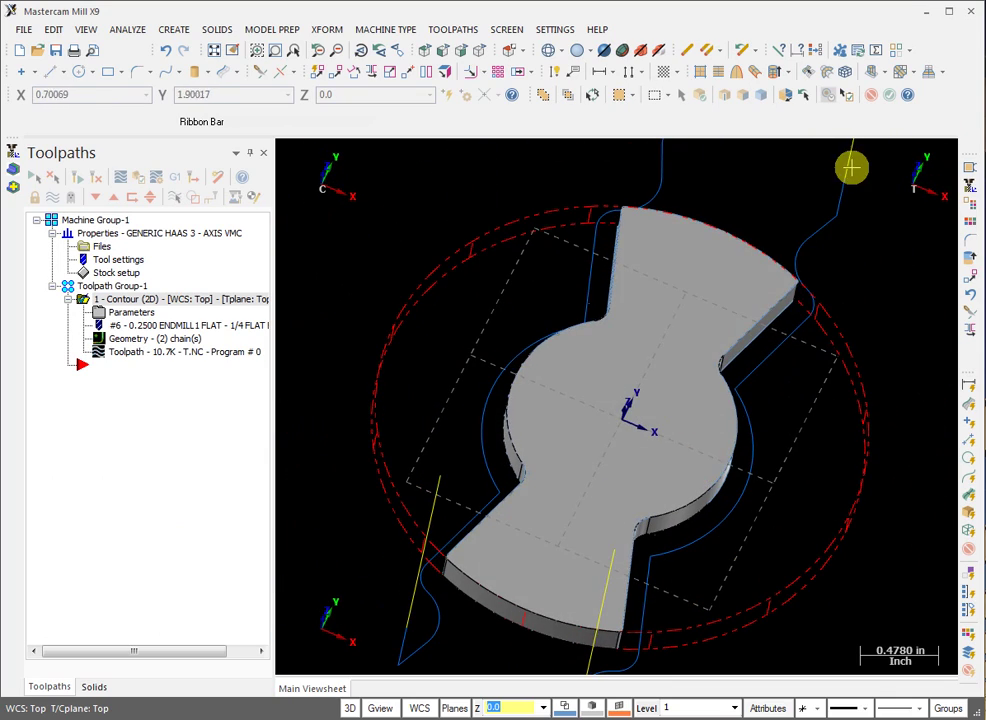
- Set lead-in entry length and arc radius to 25% and regenerate the toolpath
{"action": "left_click", "coordinate": [113, 314]}
{"action": "left_click", "coordinate": [142, 221]}
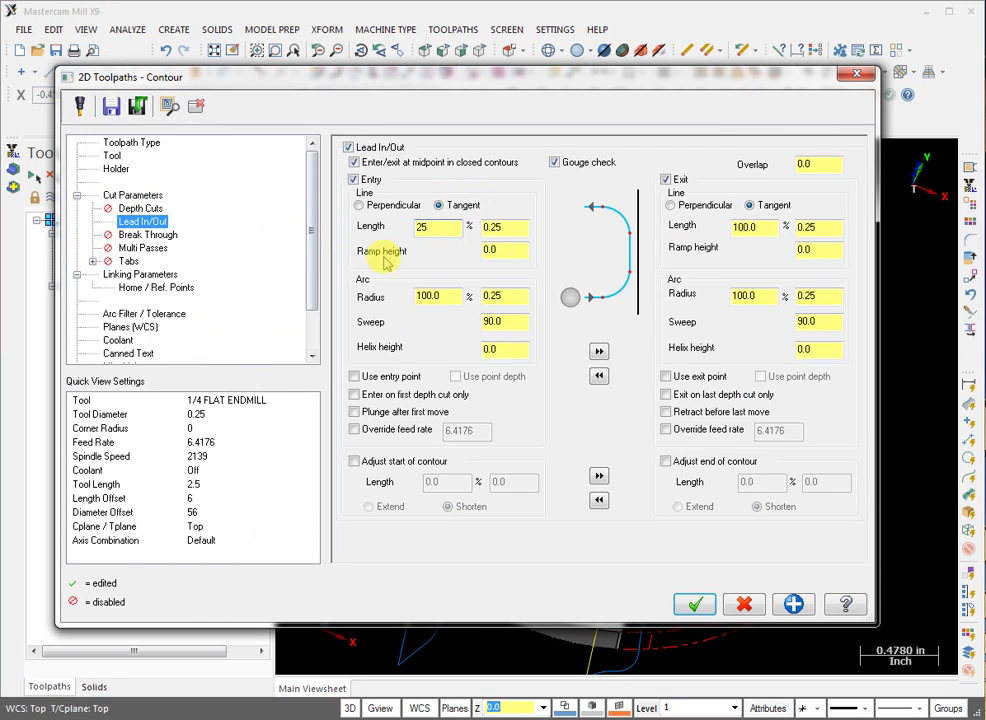
{"action": "left_click", "coordinate": [439, 297]}
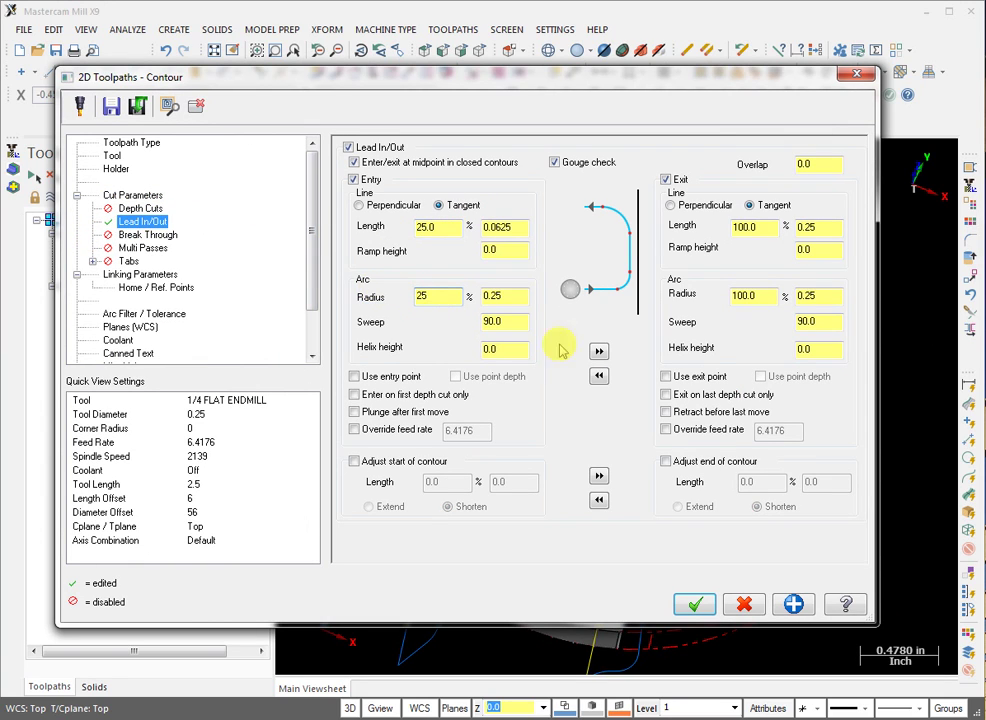
{"action": "left_click", "coordinate": [695, 603]}
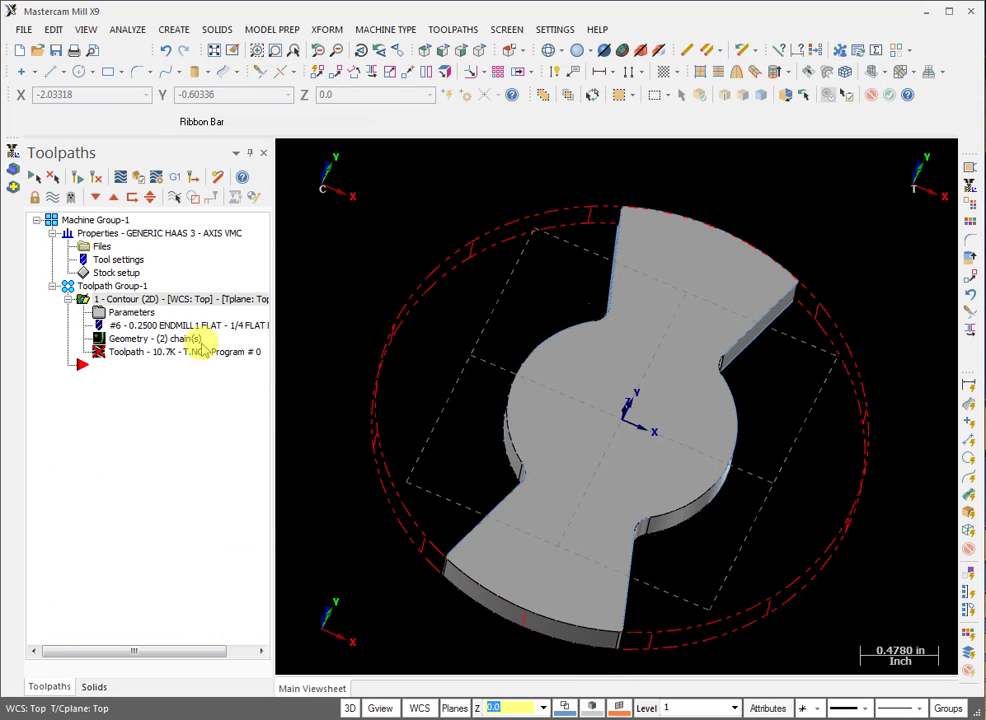
{"action": "left_click", "coordinate": [79, 177]}
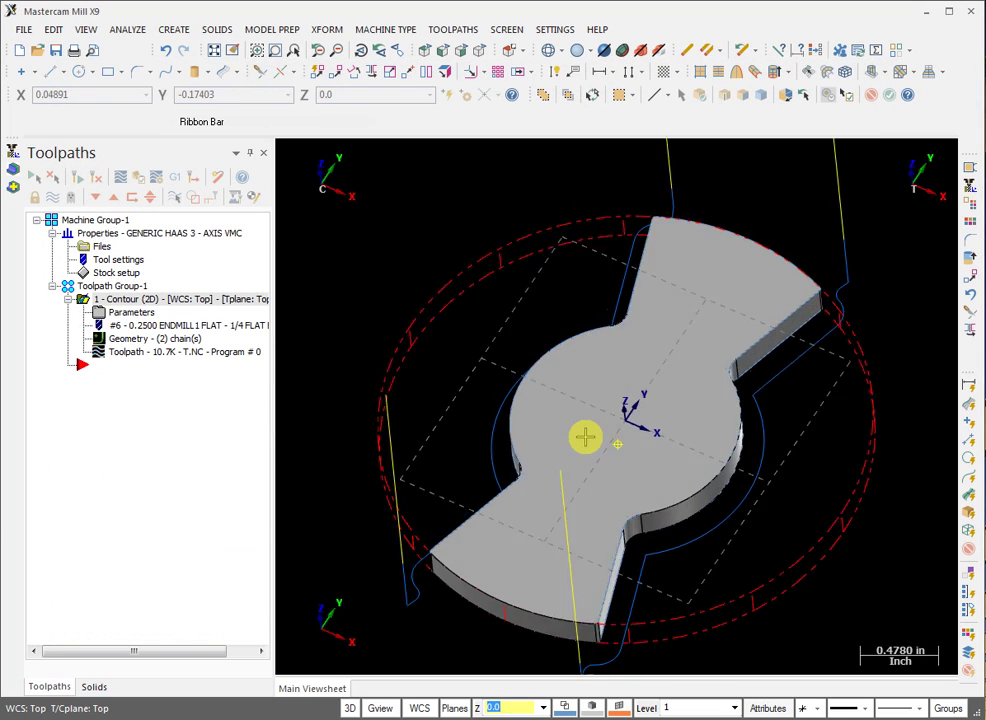
{"action": "middle_click_drag", "start_coordinate": [585, 437], "coordinate": [583, 392]}
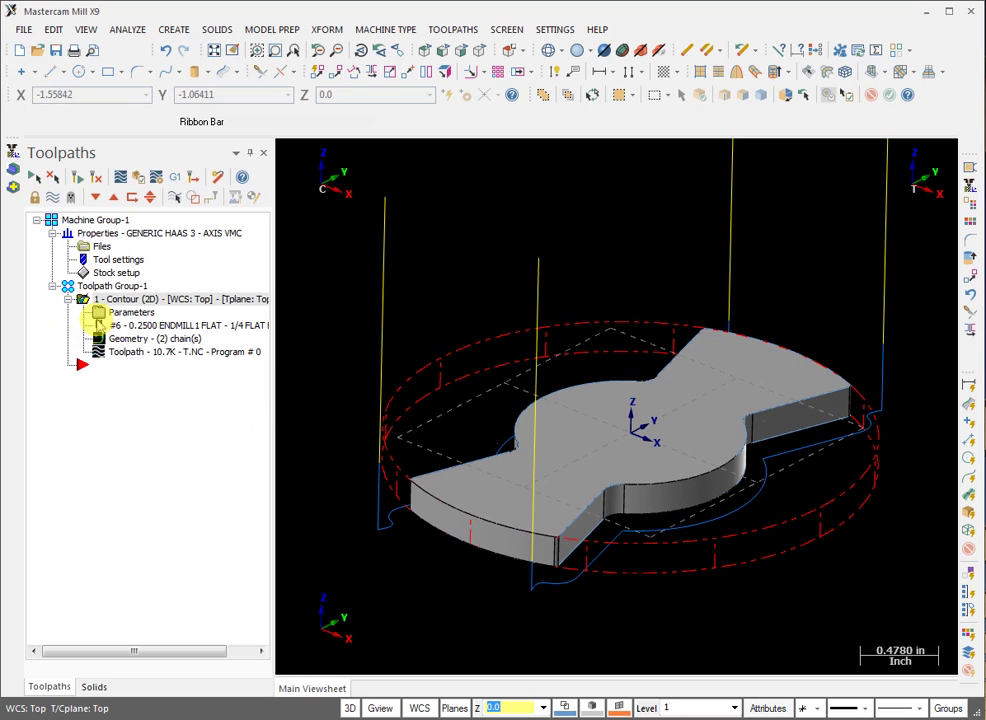
{"action": "left_click", "coordinate": [100, 318]}
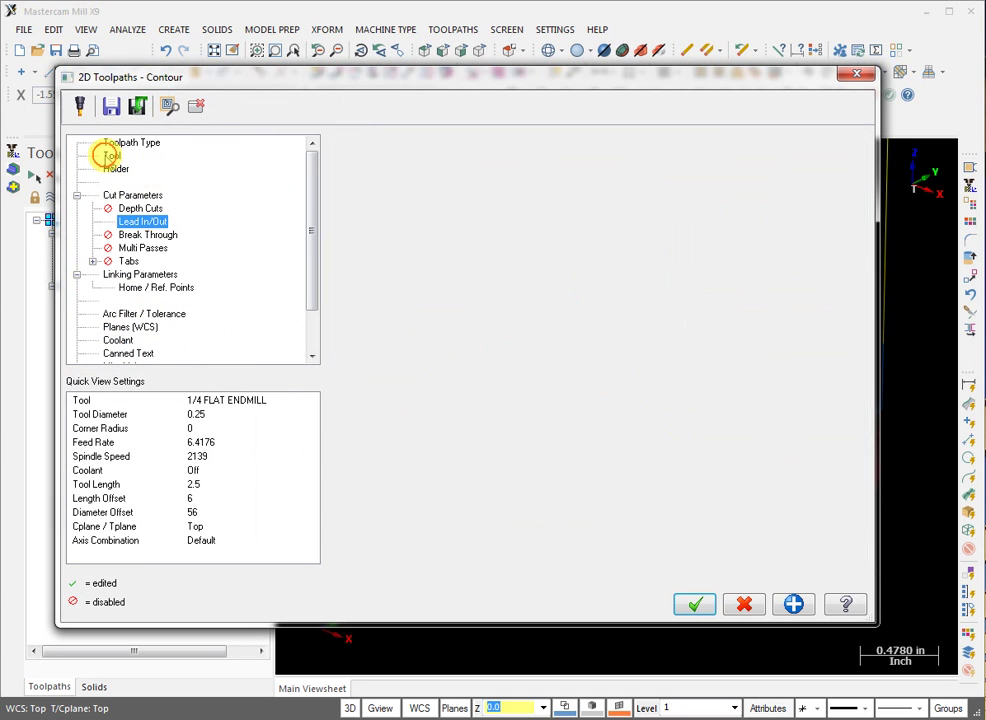
- Show the Tool page with feed rate 6.4176 and spindle speed 2139
{"action": "left_click", "coordinate": [110, 155]}
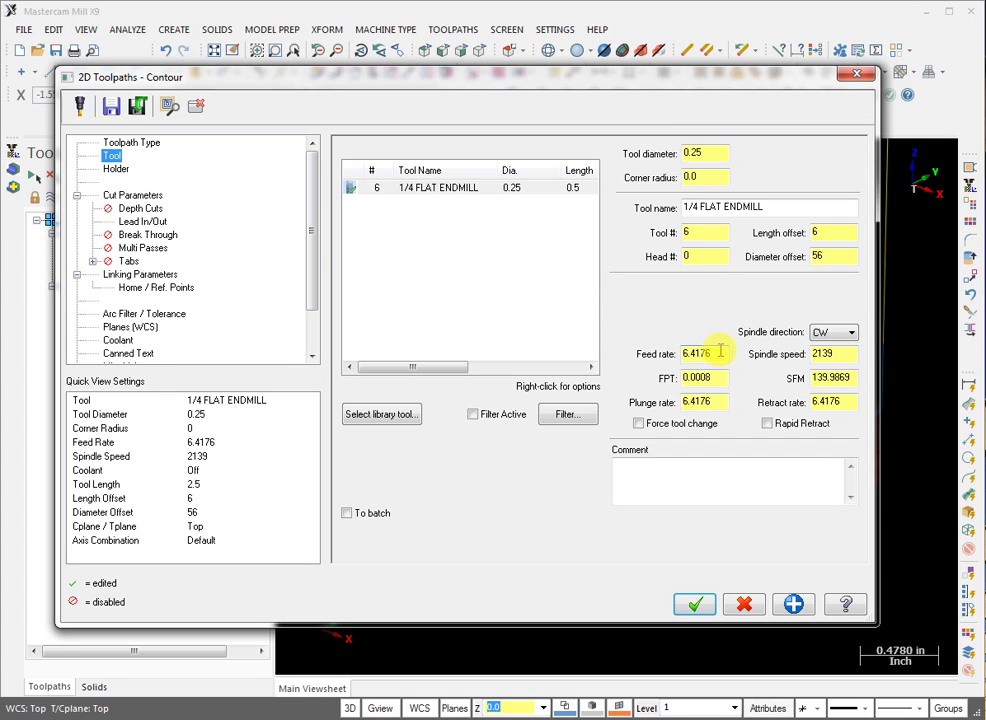
- Cancel the Contour dialog, launch HSMAdvisor for the 1/4 endmill, and collapse Tool Data
{"action": "left_click", "coordinate": [744, 604]}
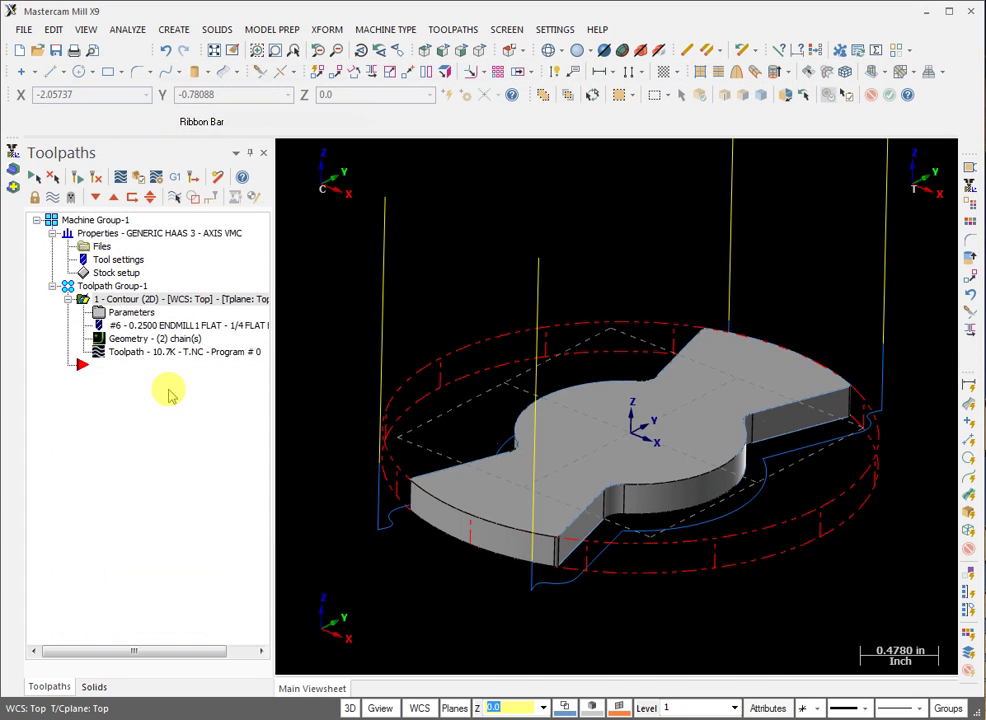
{"action": "left_click", "coordinate": [13, 152]}
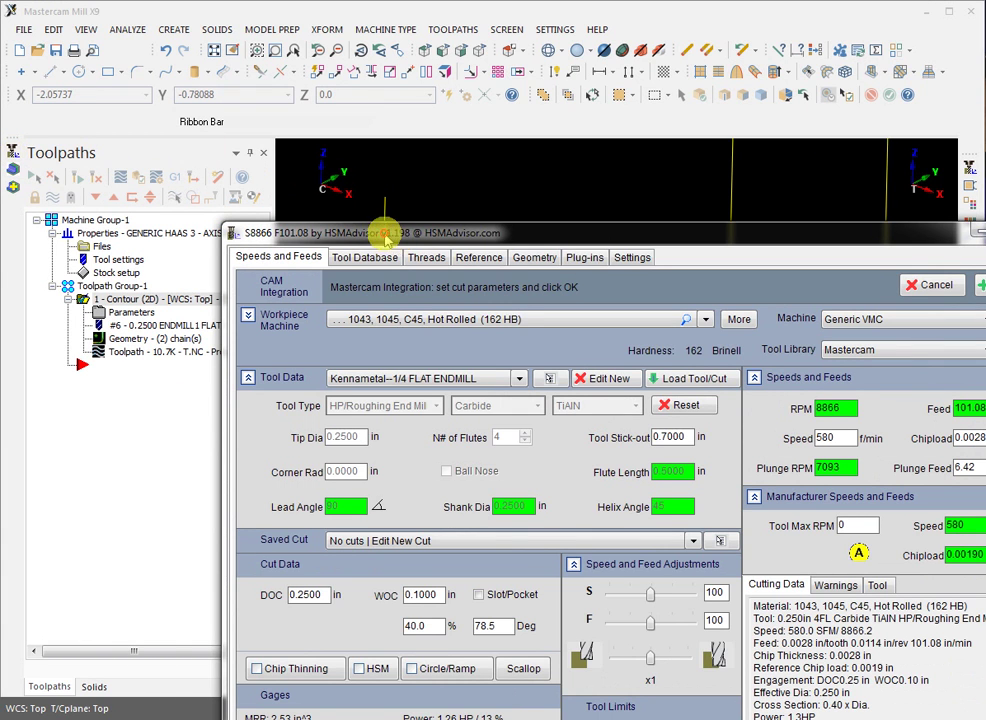
{"action": "left_click_drag", "start_coordinate": [380, 108], "coordinate": [272, 78]}
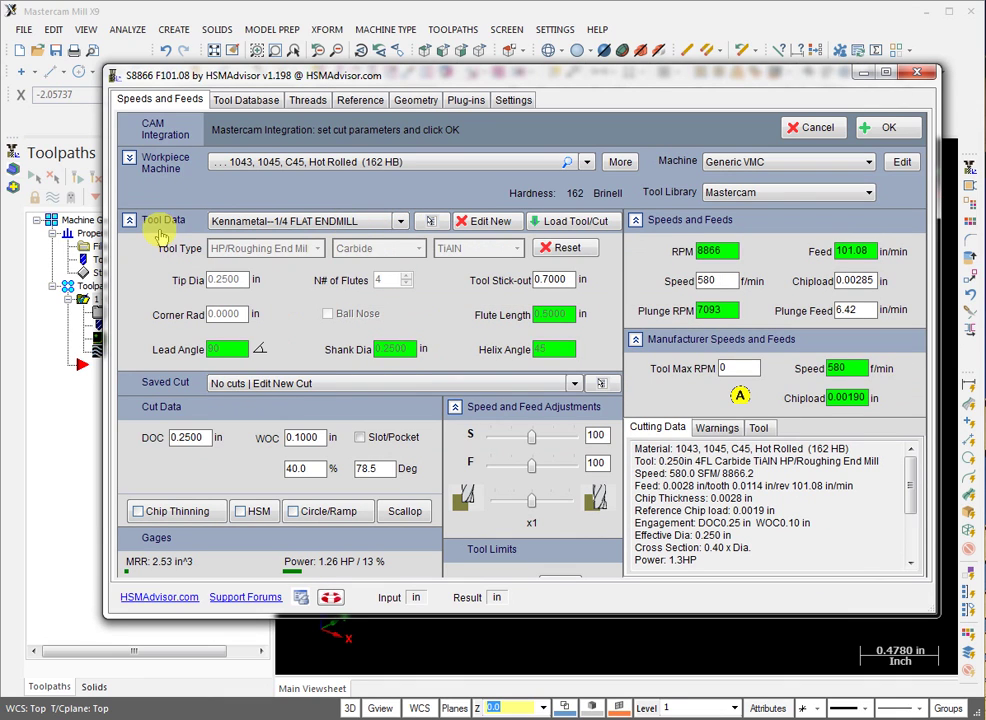
{"action": "double_click", "coordinate": [560, 280]}
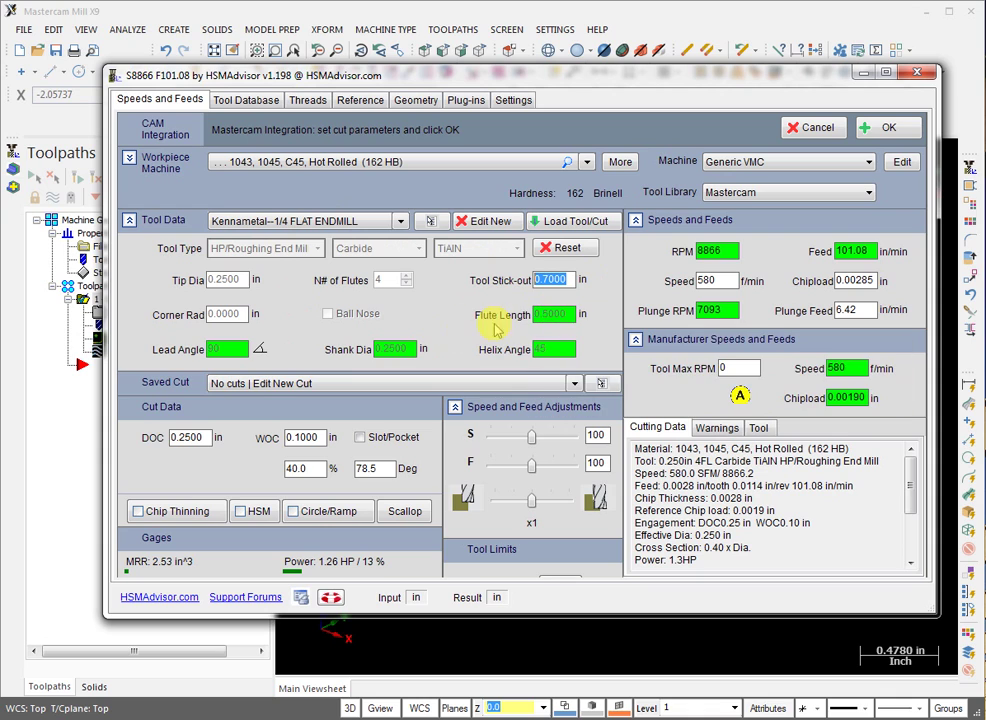
{"action": "left_click", "coordinate": [130, 220]}
{"action": "mouse_move", "coordinate": [376, 370]}
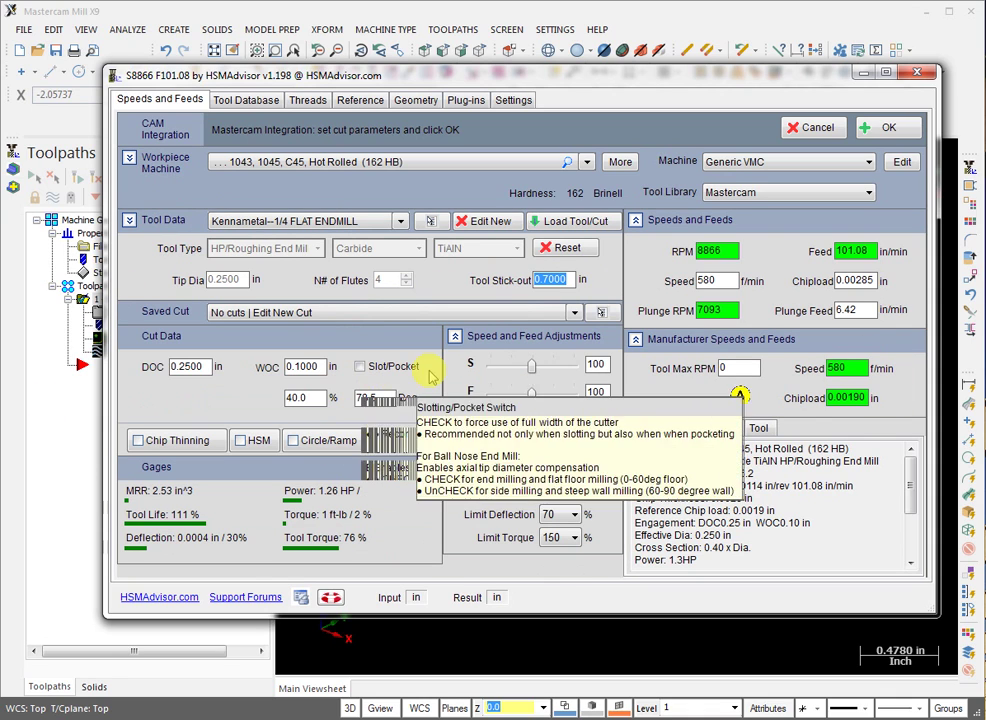
- Browse the workpiece material list, keeping C45 steel selected
{"action": "left_click", "coordinate": [242, 162]}
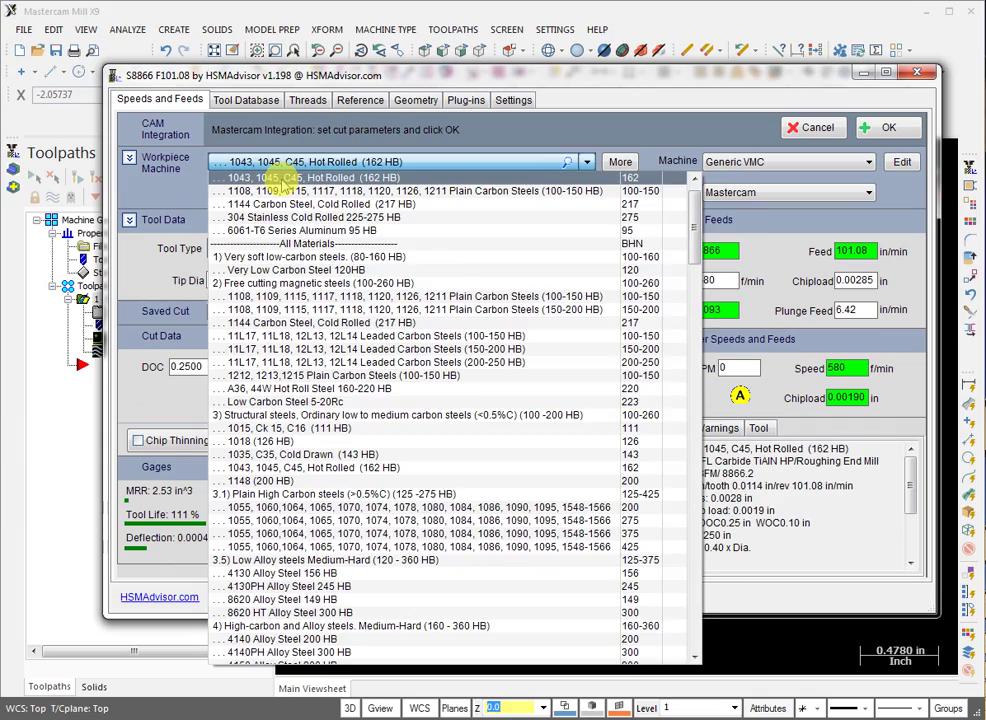
{"action": "left_click", "coordinate": [286, 177]}
{"action": "left_click", "coordinate": [365, 165]}
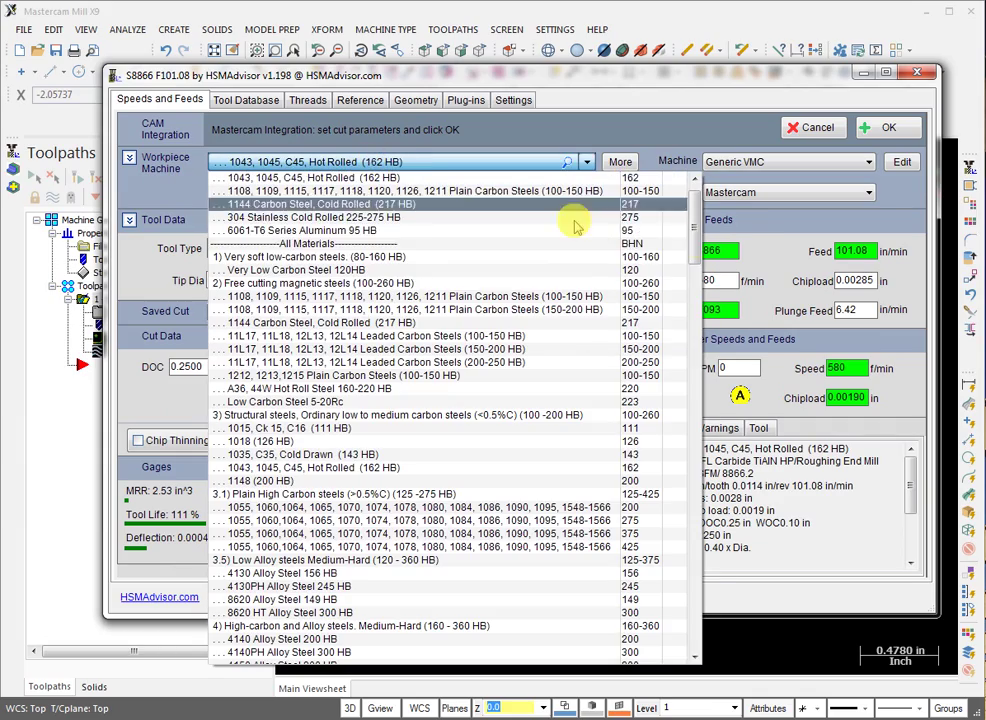
{"action": "left_click_drag", "start_coordinate": [689, 216], "coordinate": [676, 194]}
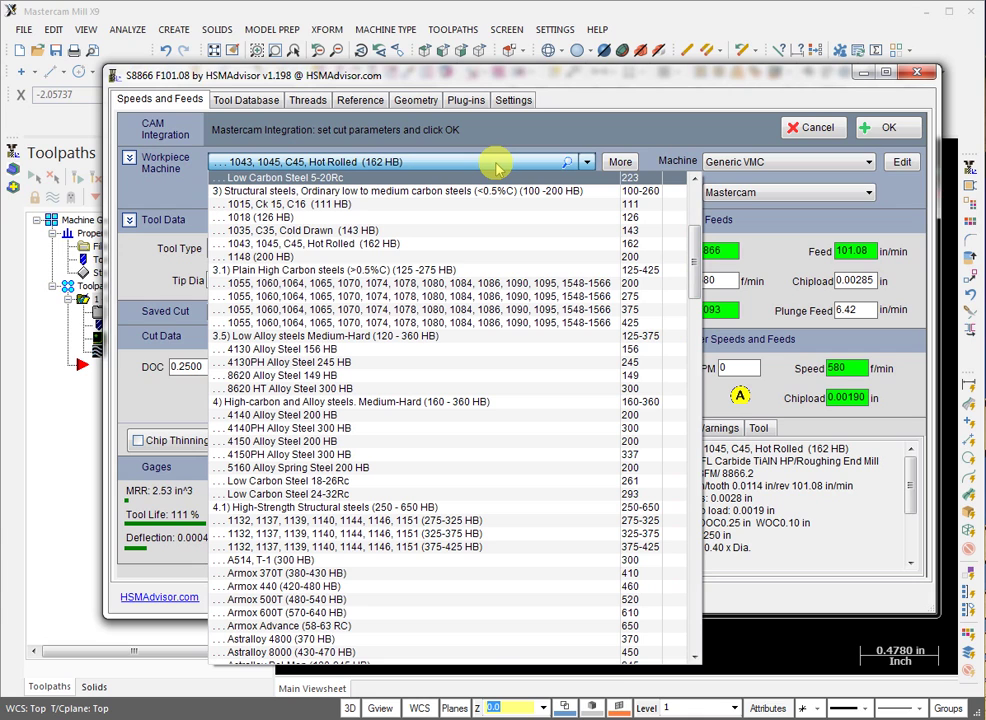
{"action": "left_click_drag", "start_coordinate": [694, 258], "coordinate": [694, 201]}
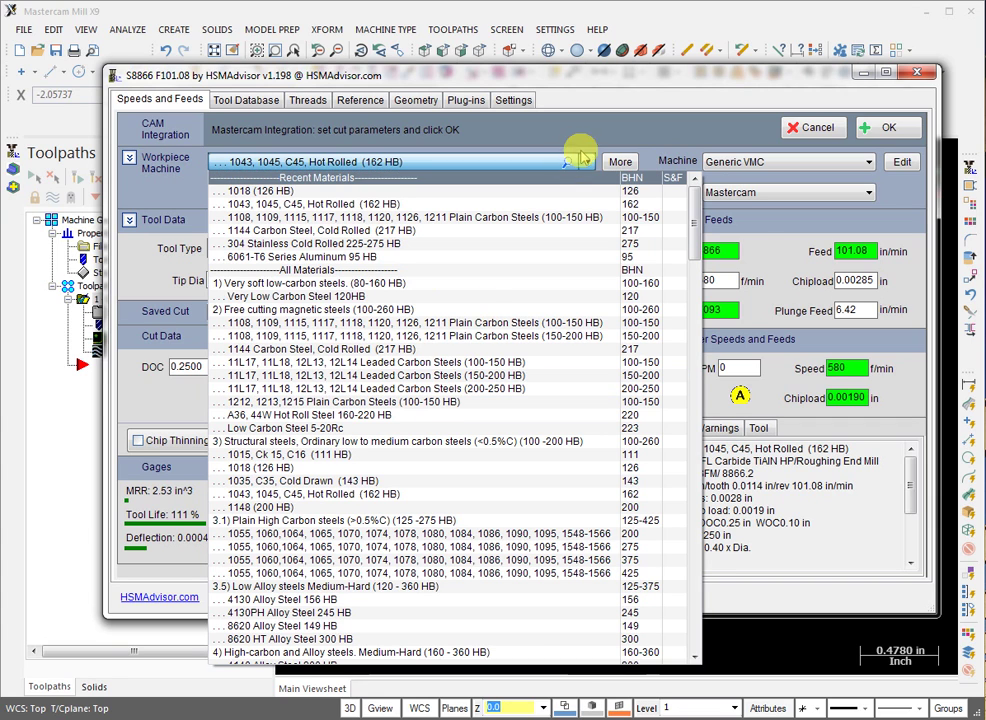
{"action": "left_click", "coordinate": [586, 162]}
{"action": "left_click", "coordinate": [586, 163]}
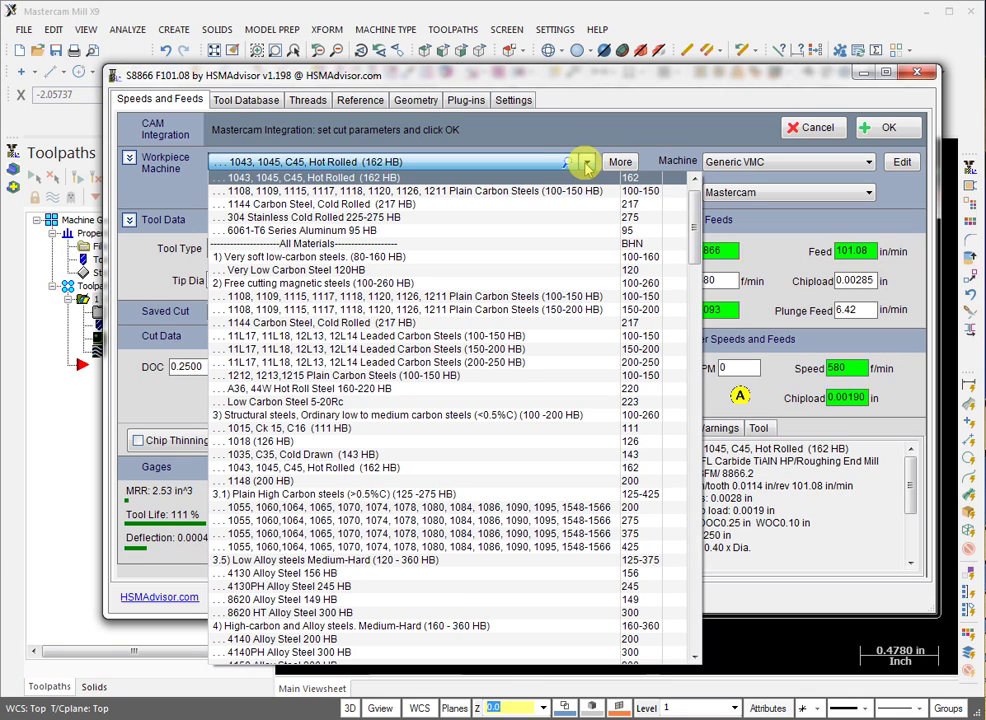
- Search materials for '4141', 'stainless', then 'c45', and pick 1043, 1045, C45, Hot Rolled
{"action": "type", "text": "4141"}
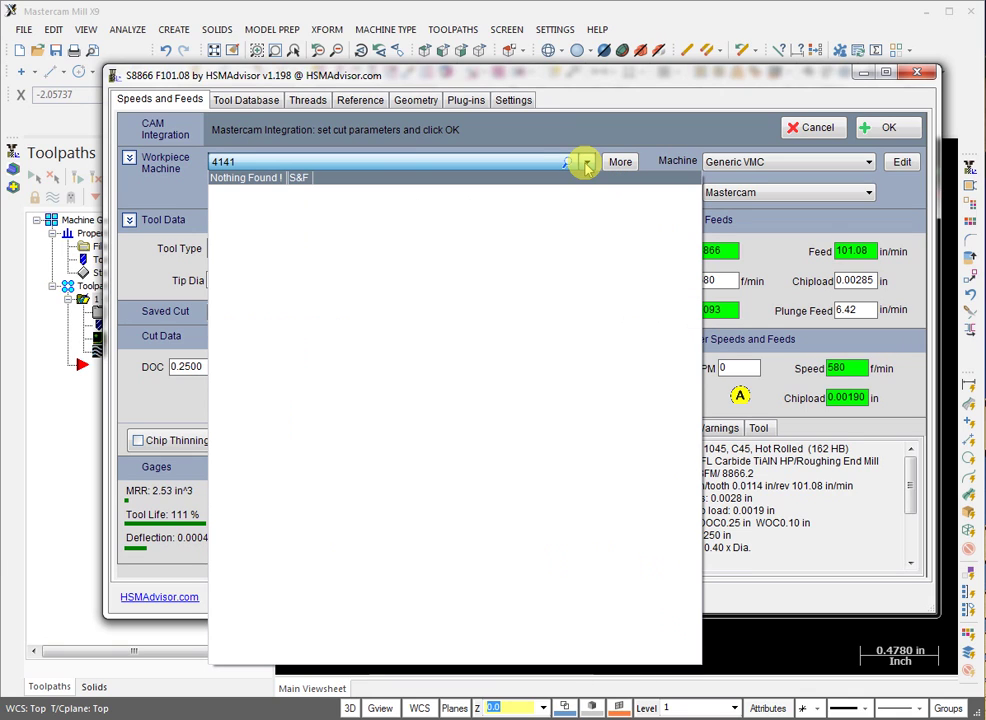
{"action": "key", "text": "BackSpace"}
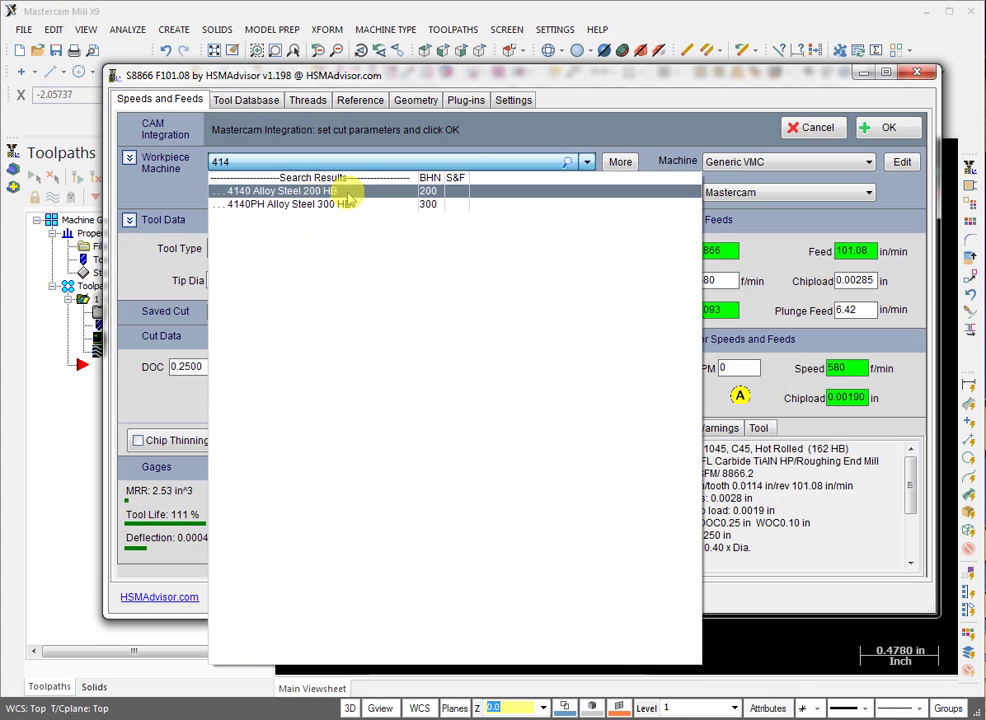
{"action": "key", "text": "BackSpace"}
{"action": "key", "text": "BackSpace"}
{"action": "key", "text": "BackSpace"}
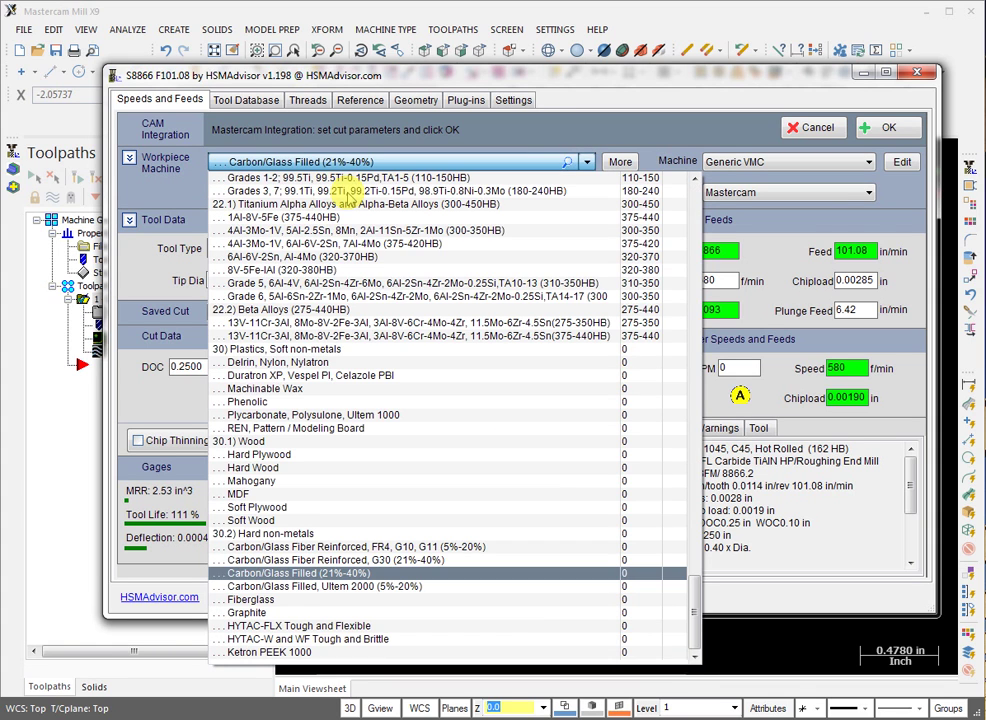
{"action": "type", "text": "stainless"}
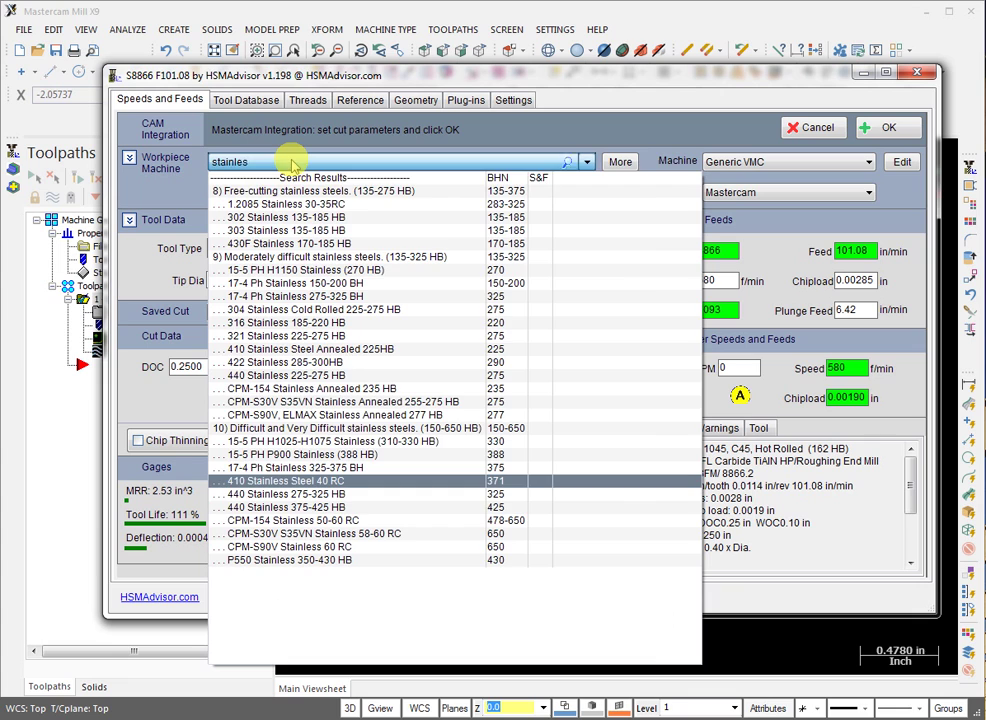
{"action": "key", "text": "ctrl+a"}
{"action": "key", "text": "BackSpace"}
{"action": "key", "text": "Down"}
{"action": "key", "text": "ctrl+a"}
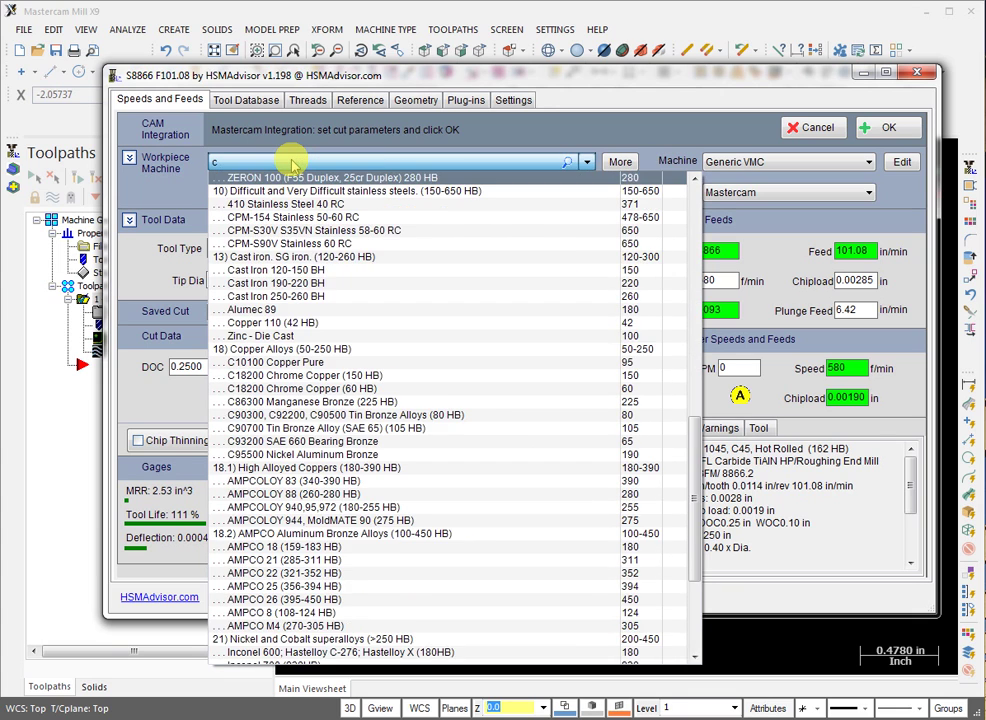
{"action": "type", "text": "c45"}
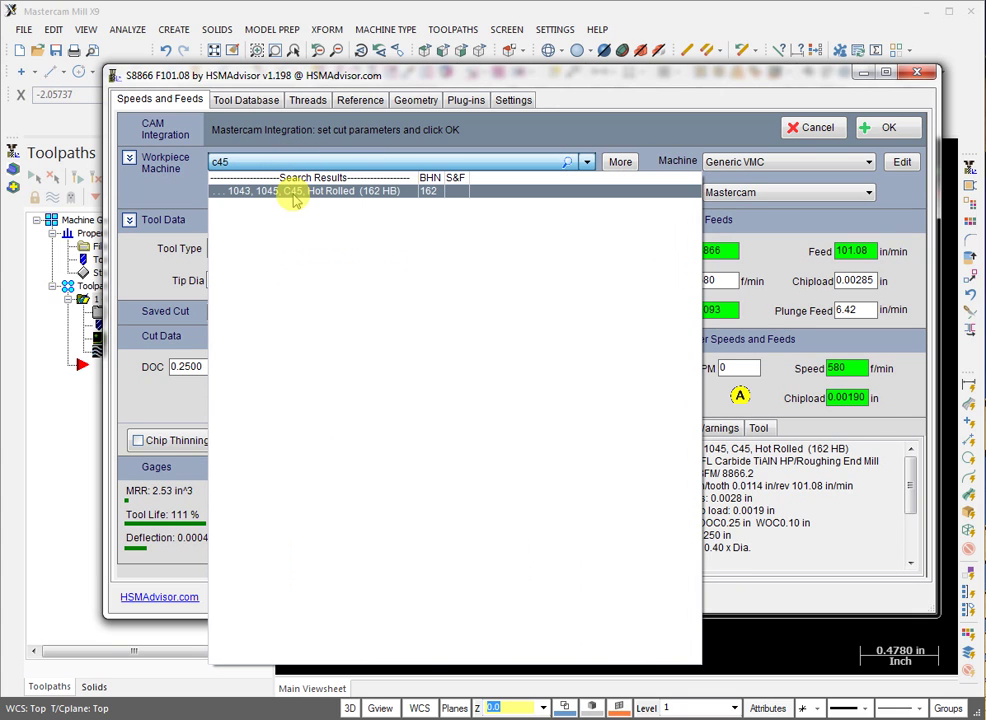
{"action": "left_click", "coordinate": [292, 191]}
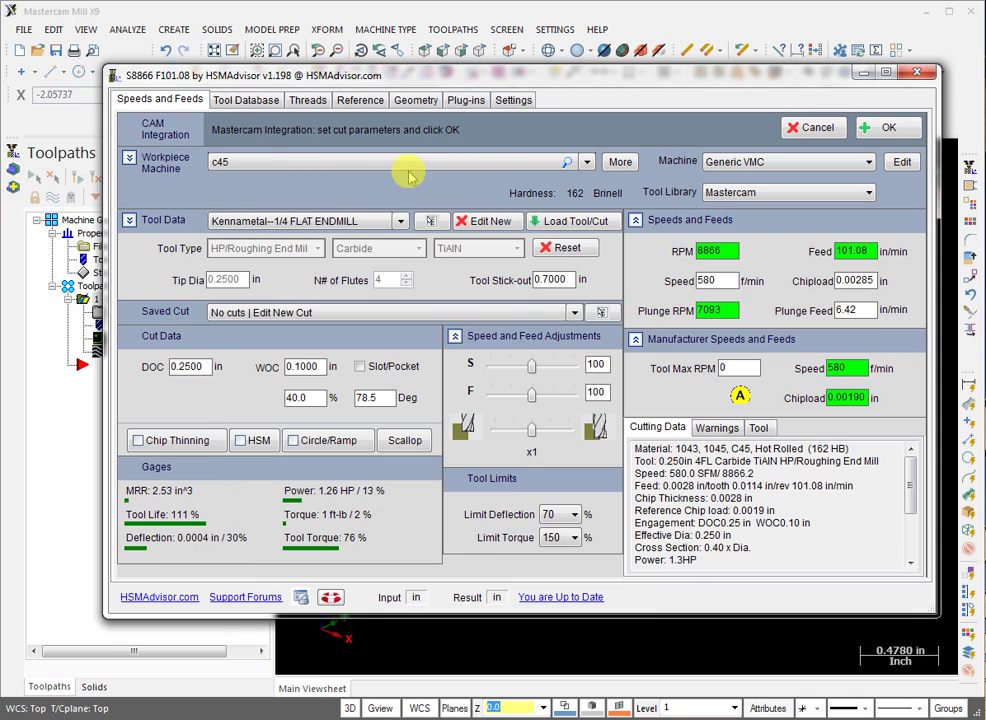
- Close the material results and switch the cut to full-width Slot/Pocket
{"action": "left_click", "coordinate": [300, 161]}
{"action": "left_click", "coordinate": [283, 192]}
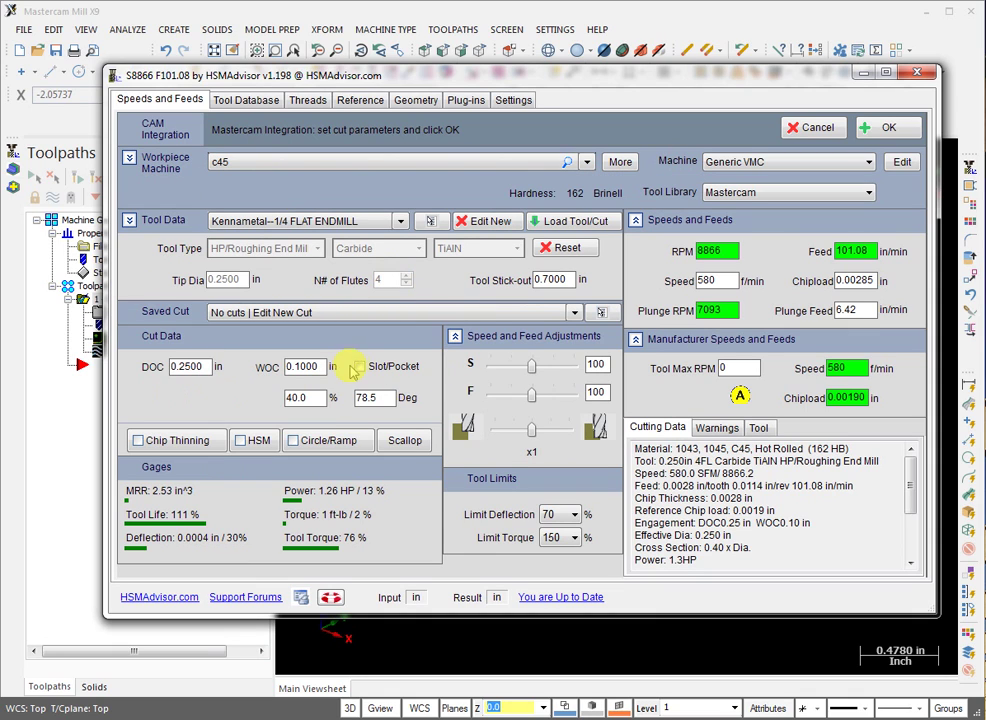
{"action": "mouse_move", "coordinate": [370, 372]}
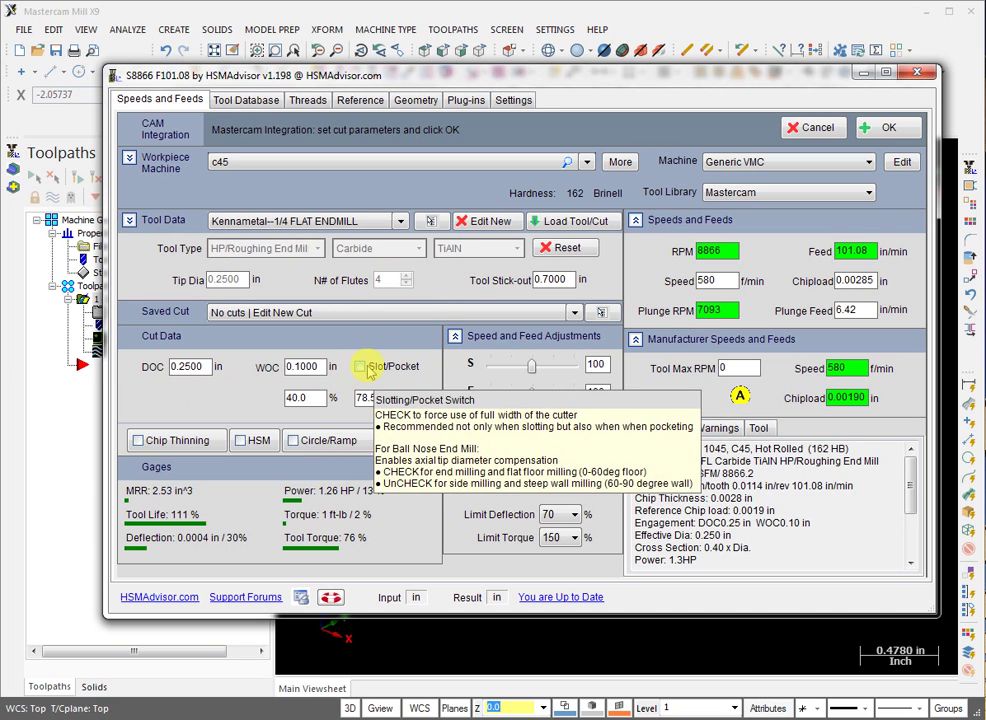
{"action": "left_click", "coordinate": [361, 367]}
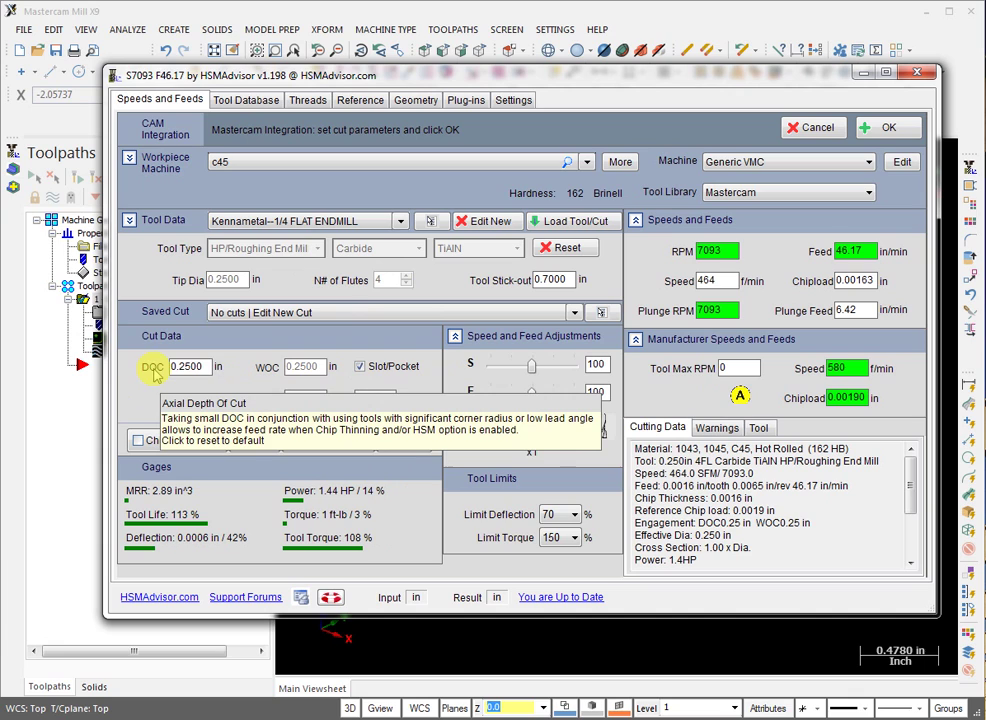
- Try a 0.5 depth of cut, then reset DOC to the recommended 0.2141
{"action": "left_click", "coordinate": [153, 368]}
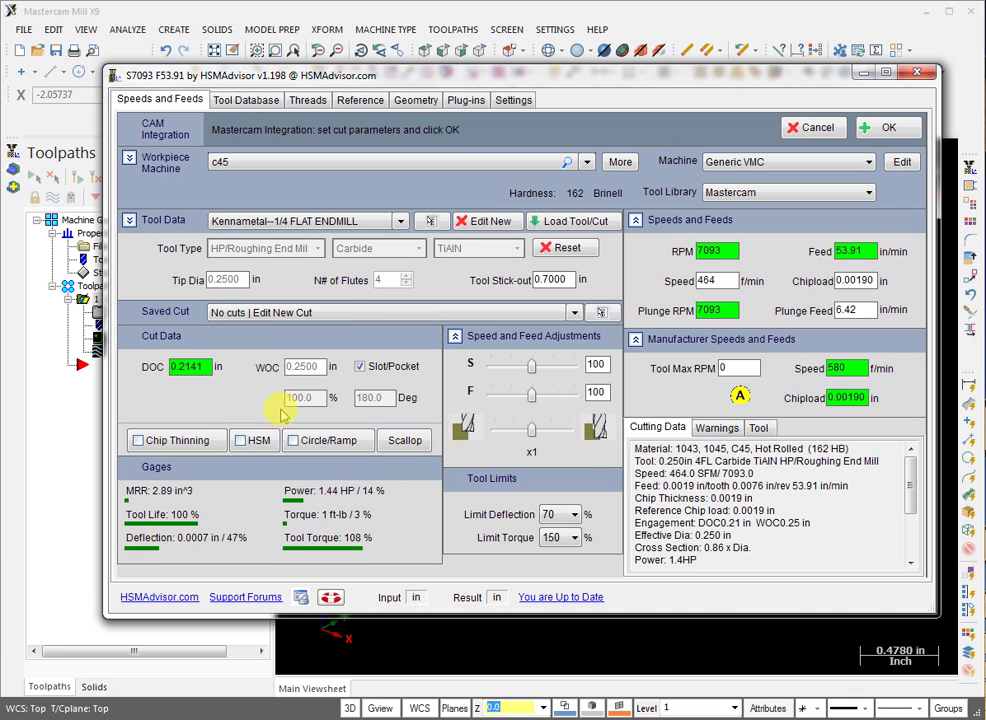
{"action": "left_click", "coordinate": [196, 368]}
{"action": "left_click", "coordinate": [160, 370]}
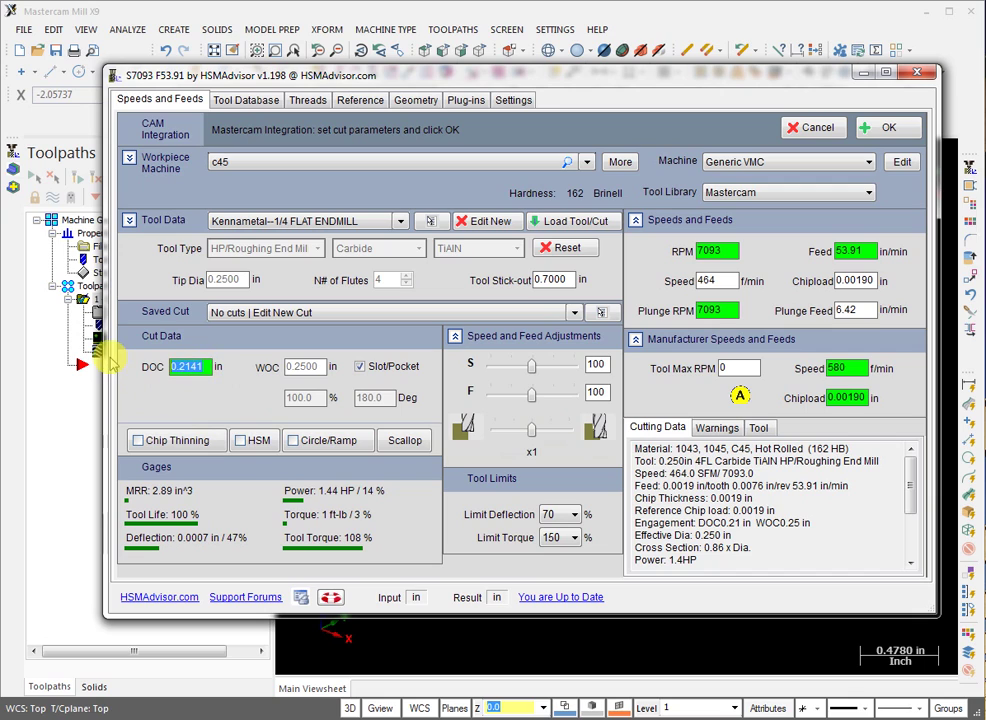
{"action": "type", "text": "05"}
{"action": "key", "text": "Return"}
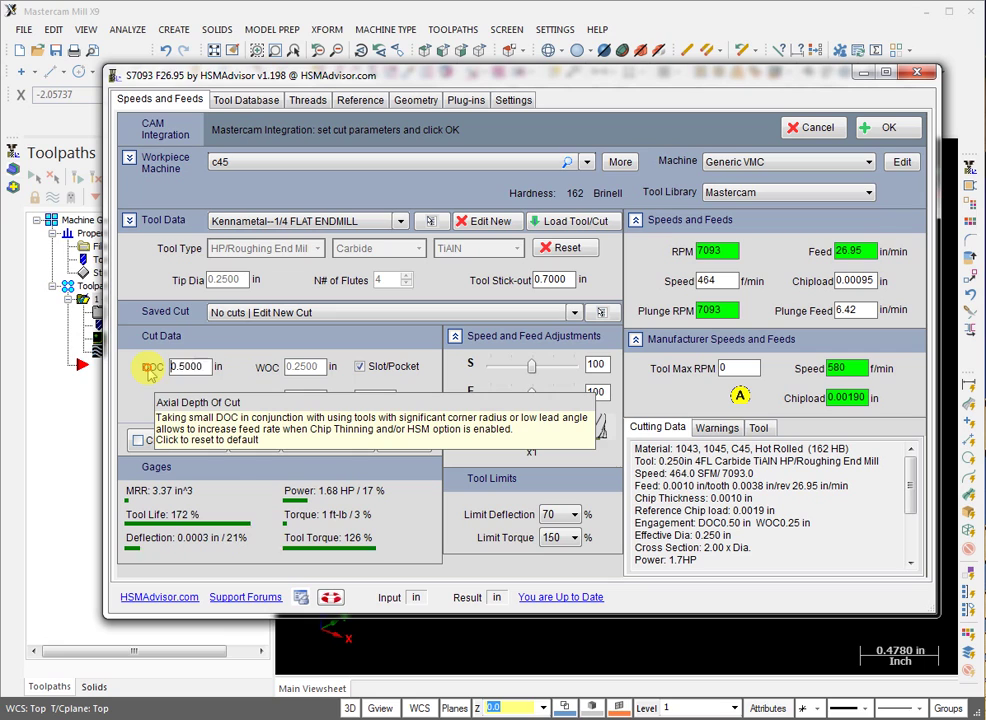
{"action": "left_click_drag", "start_coordinate": [148, 370], "coordinate": [168, 375]}
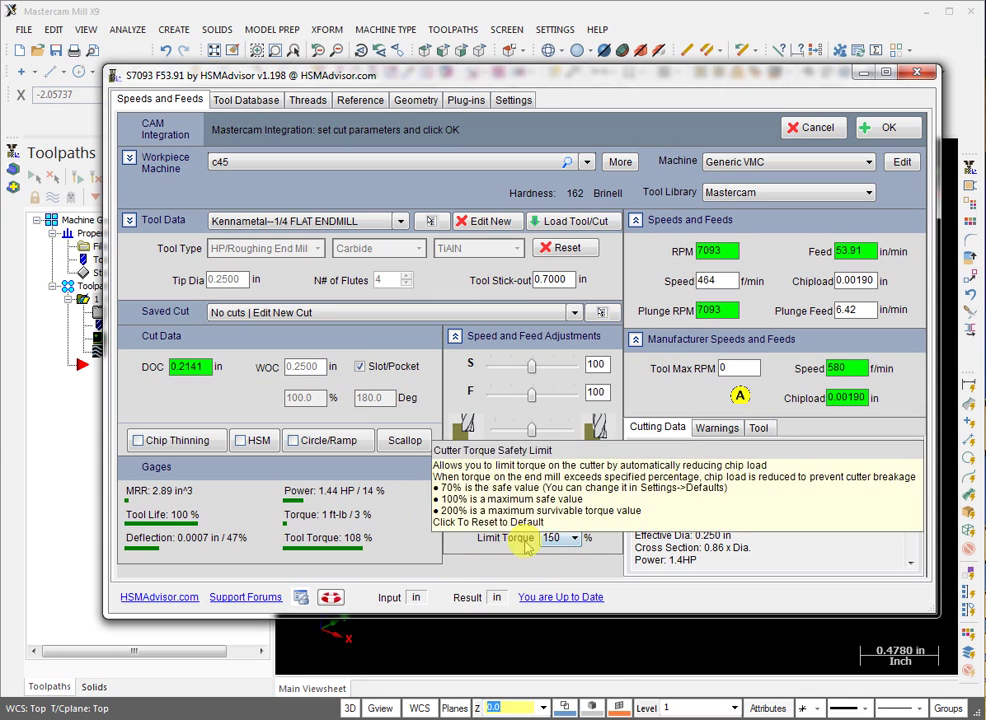
- Try a 70% torque limit in HSMAdvisor, then restore it to 150%
{"action": "left_click", "coordinate": [575, 538]}
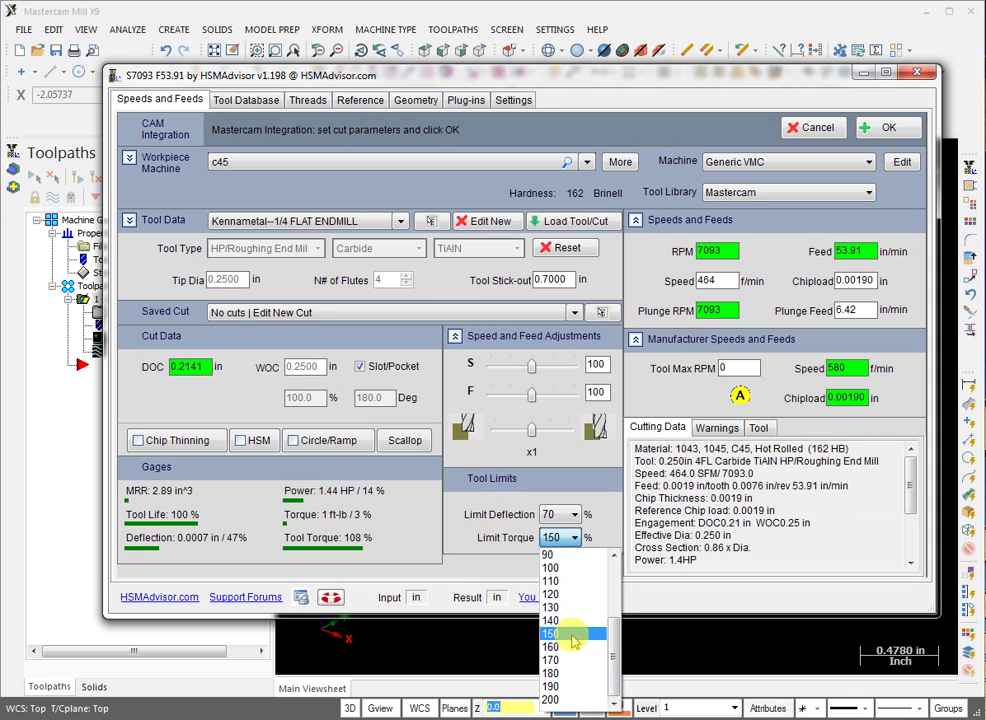
{"action": "left_click", "coordinate": [552, 633]}
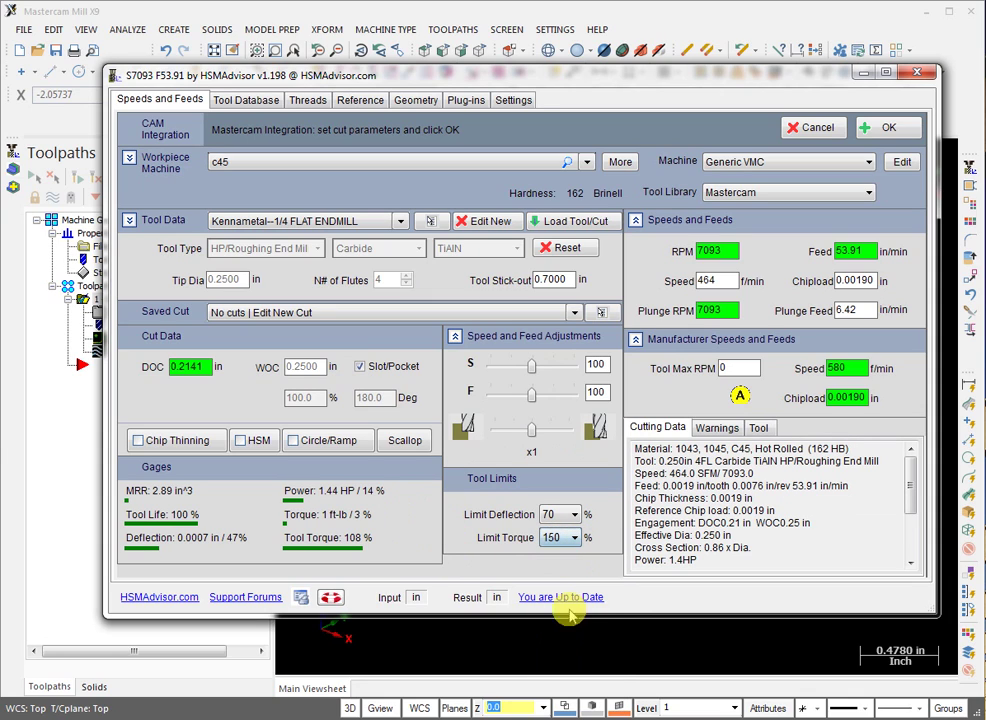
{"action": "left_click", "coordinate": [576, 540]}
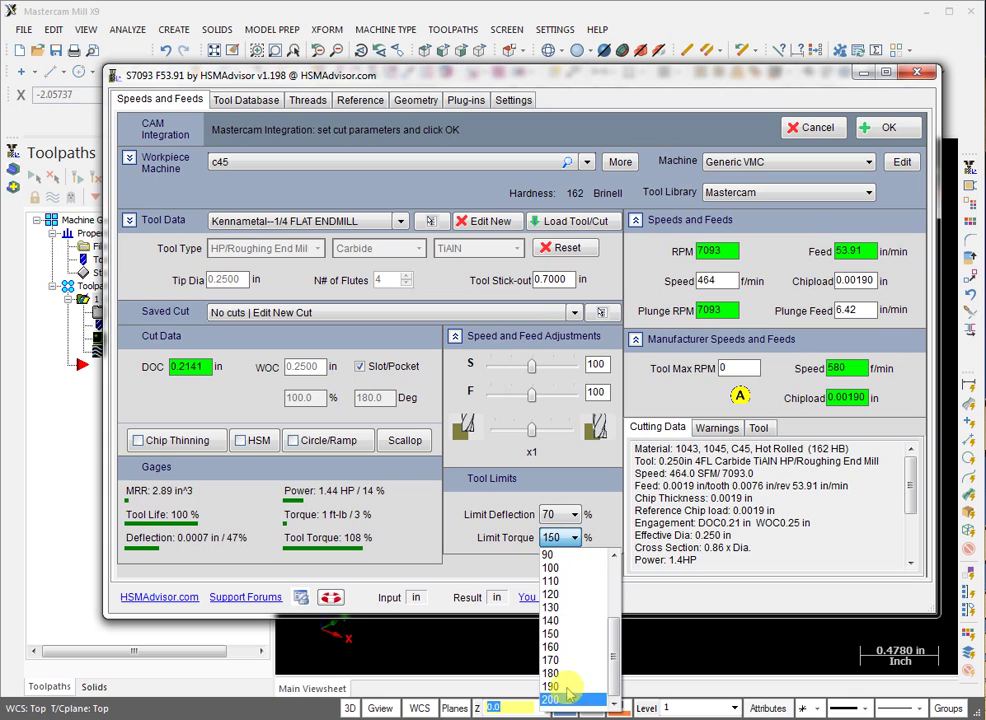
{"action": "left_click", "coordinate": [583, 539]}
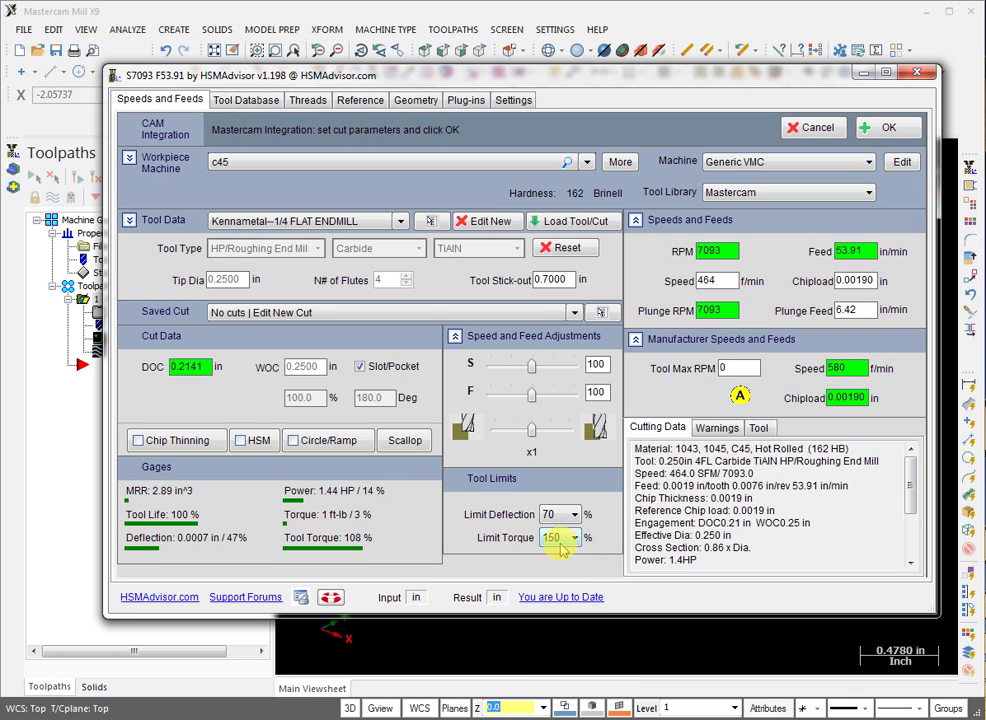
{"action": "left_click", "coordinate": [560, 543]}
{"action": "scroll", "coordinate": [562, 610], "scroll_direction": "up", "scroll_amount": 3}
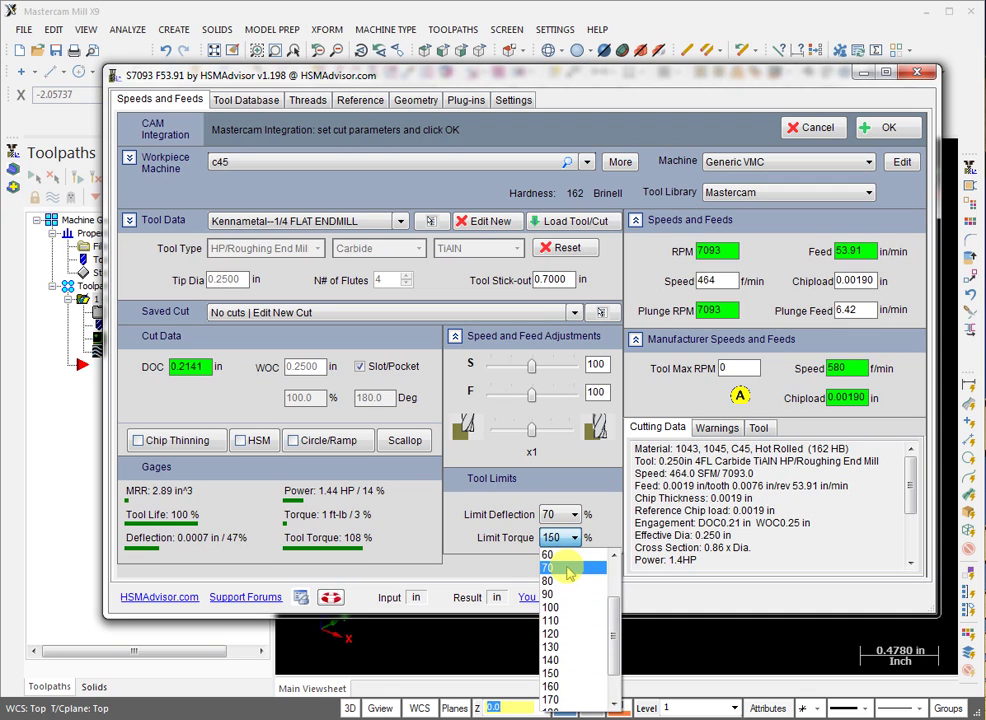
{"action": "left_click", "coordinate": [566, 568]}
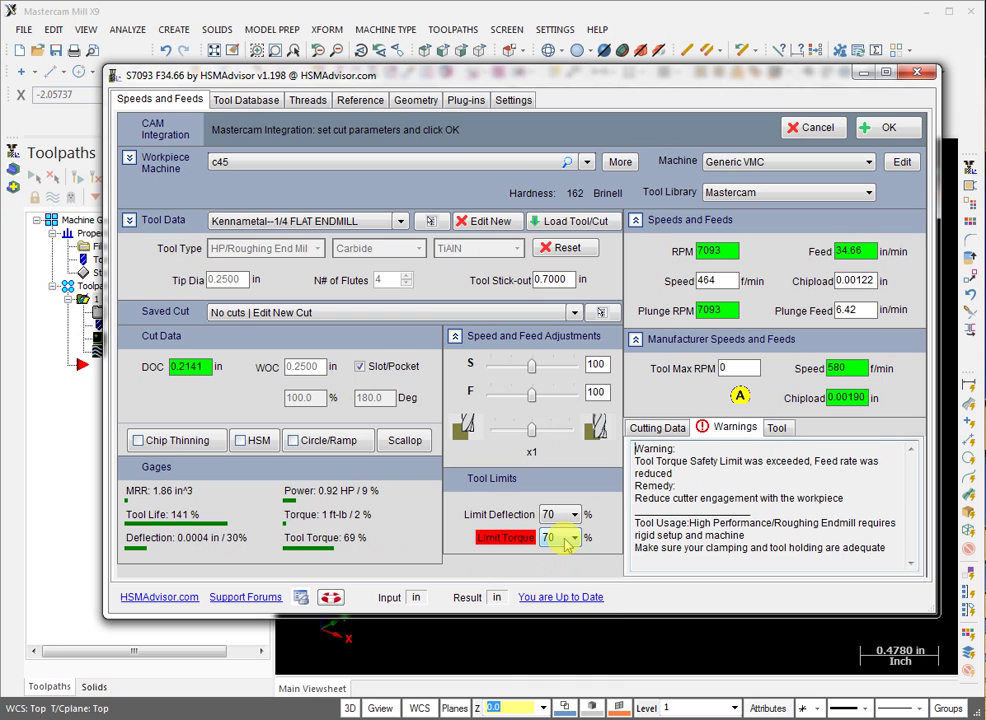
{"action": "left_click", "coordinate": [566, 540]}
{"action": "left_click", "coordinate": [567, 650]}
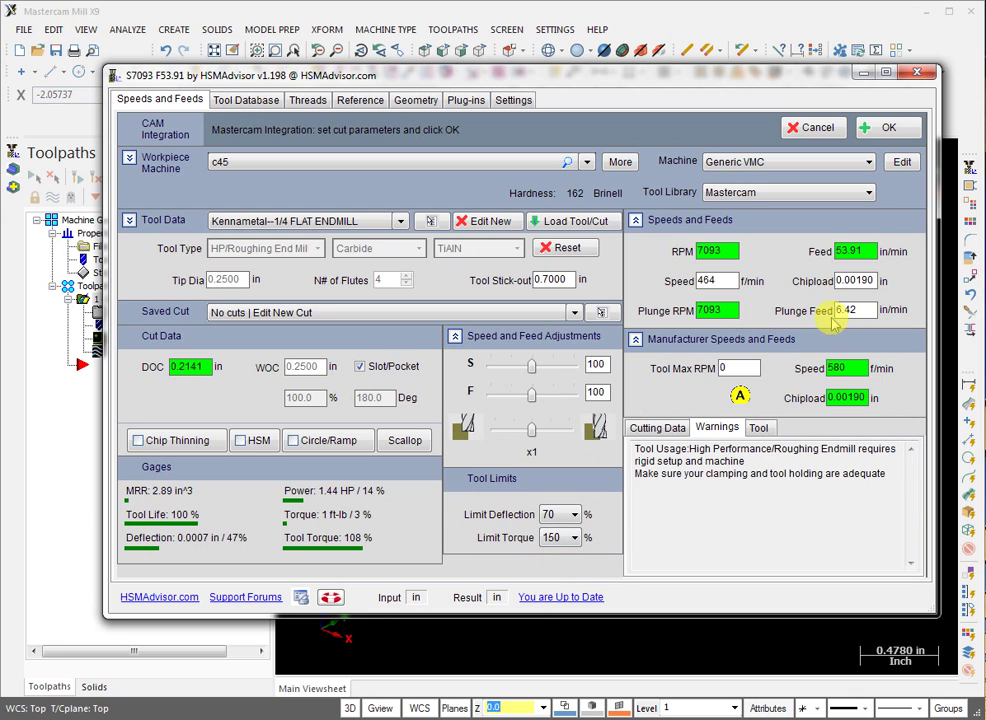
- Reset the plunge feed to 13.48 in/min and accept the speeds and feeds into Mastercam
{"action": "left_click", "coordinate": [823, 313]}
{"action": "left_click", "coordinate": [682, 251]}
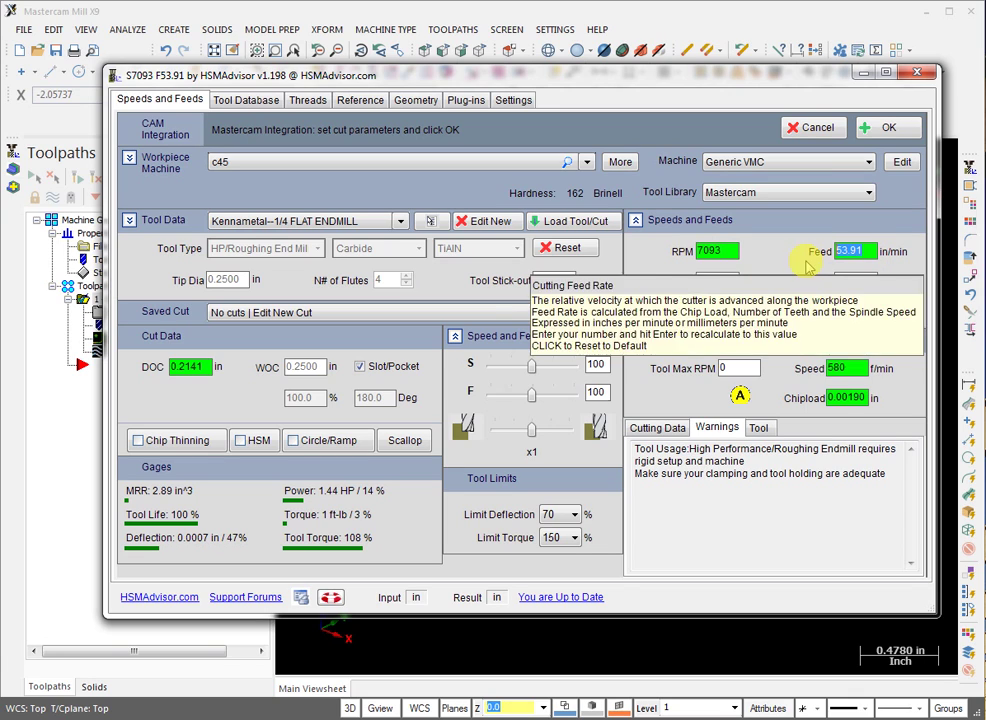
{"action": "left_click", "coordinate": [862, 251]}
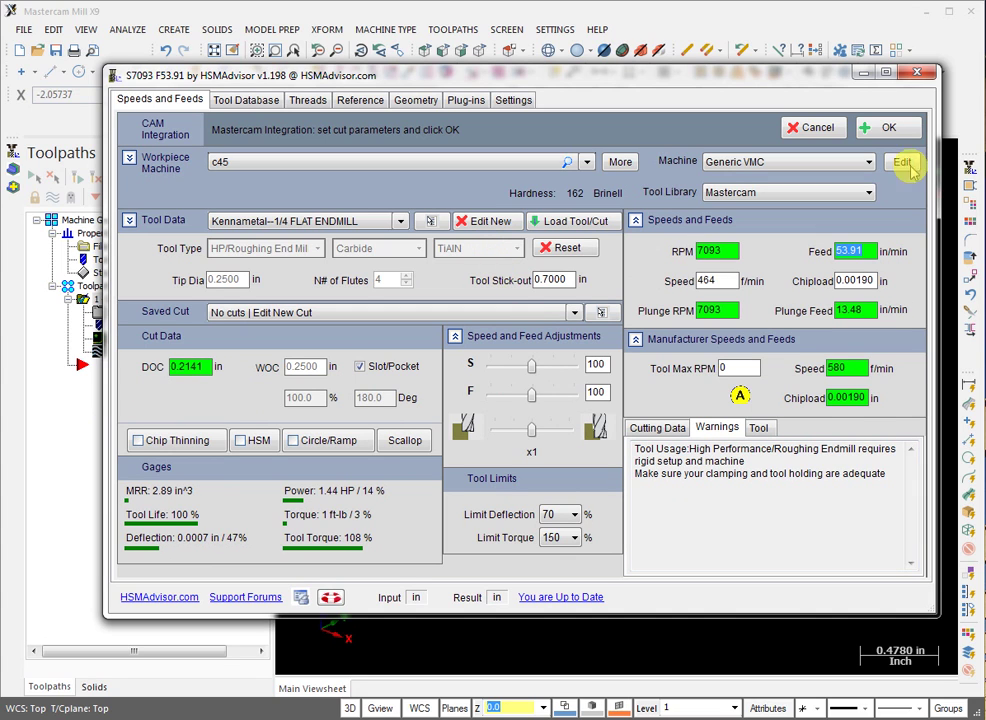
{"action": "left_click", "coordinate": [890, 128]}
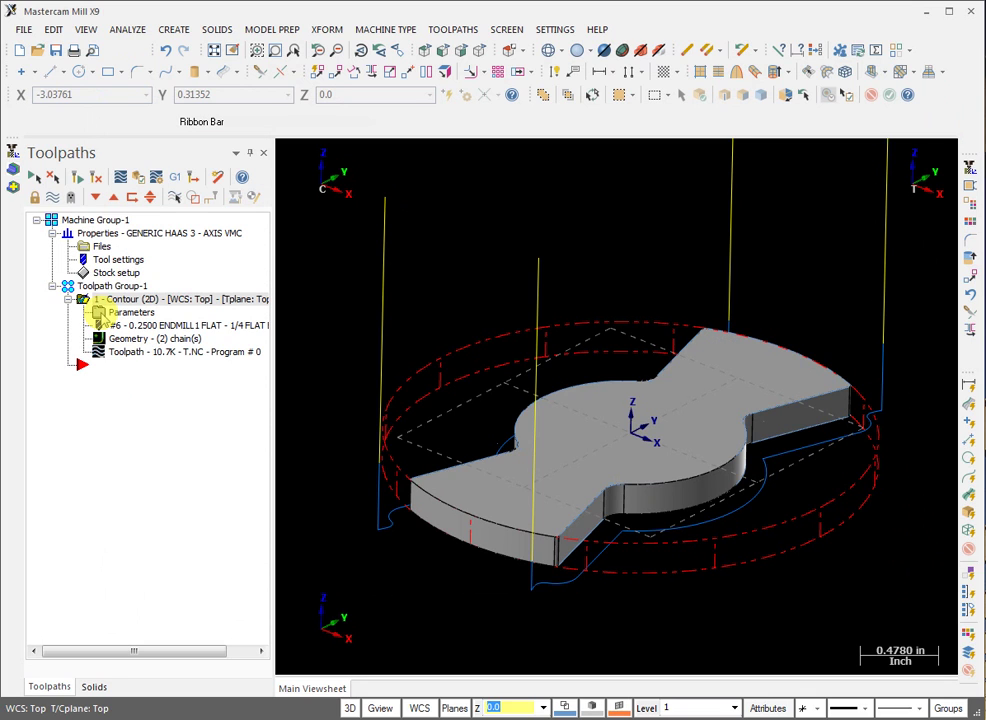
- Check the contour's 7093 spindle speed and 53.91 feed, and enter a 53.0 plunge rate
{"action": "left_click", "coordinate": [100, 313]}
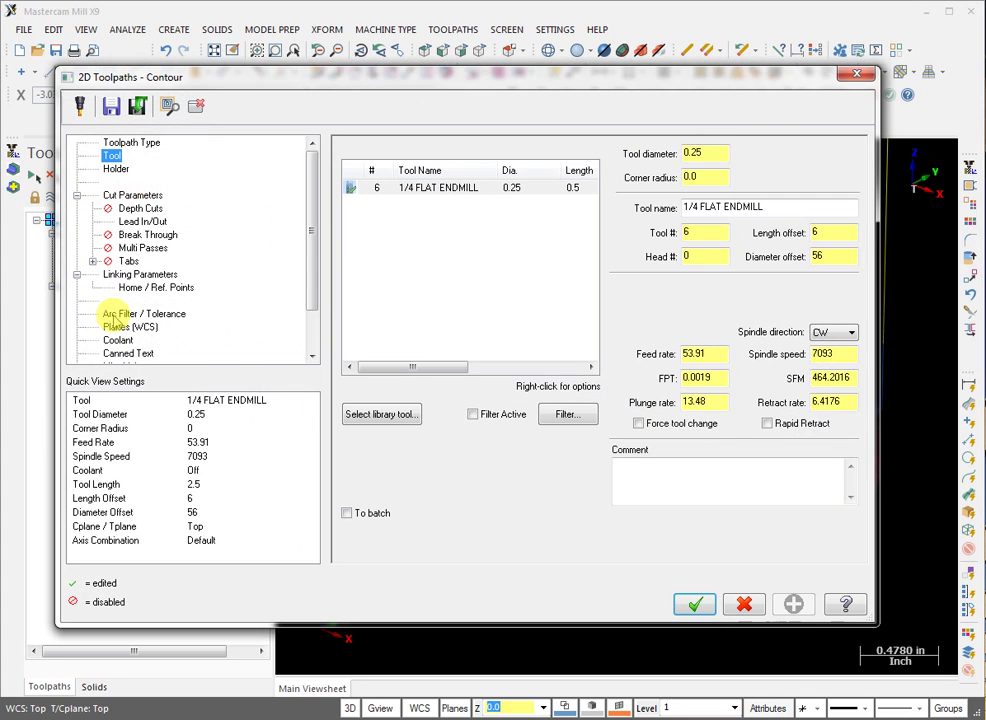
{"action": "double_click", "coordinate": [827, 355]}
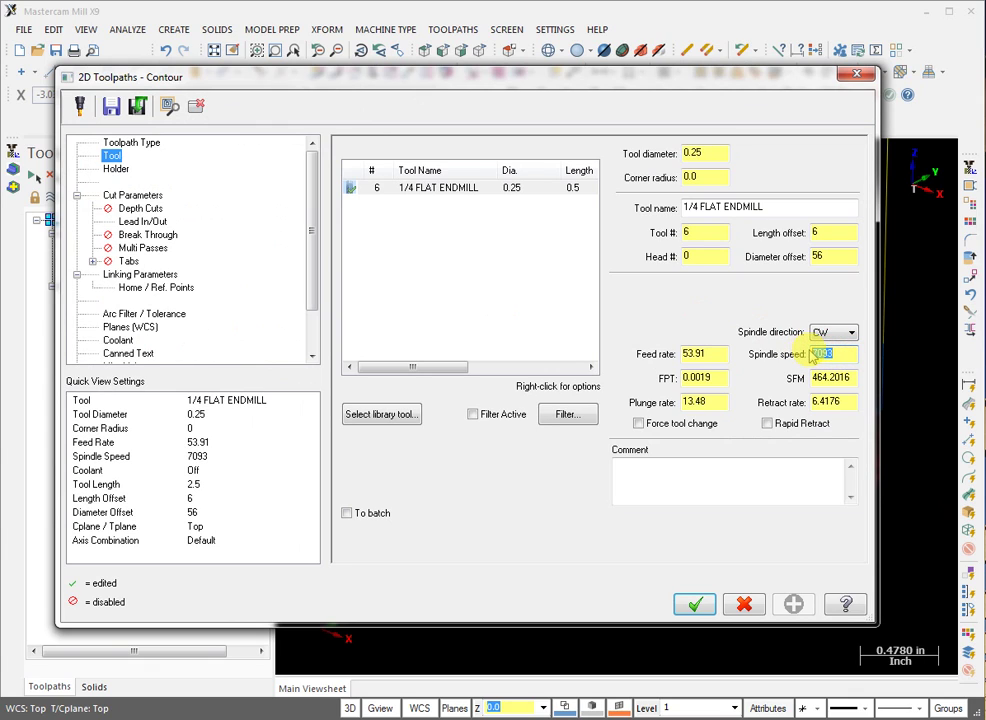
{"action": "double_click", "coordinate": [704, 354]}
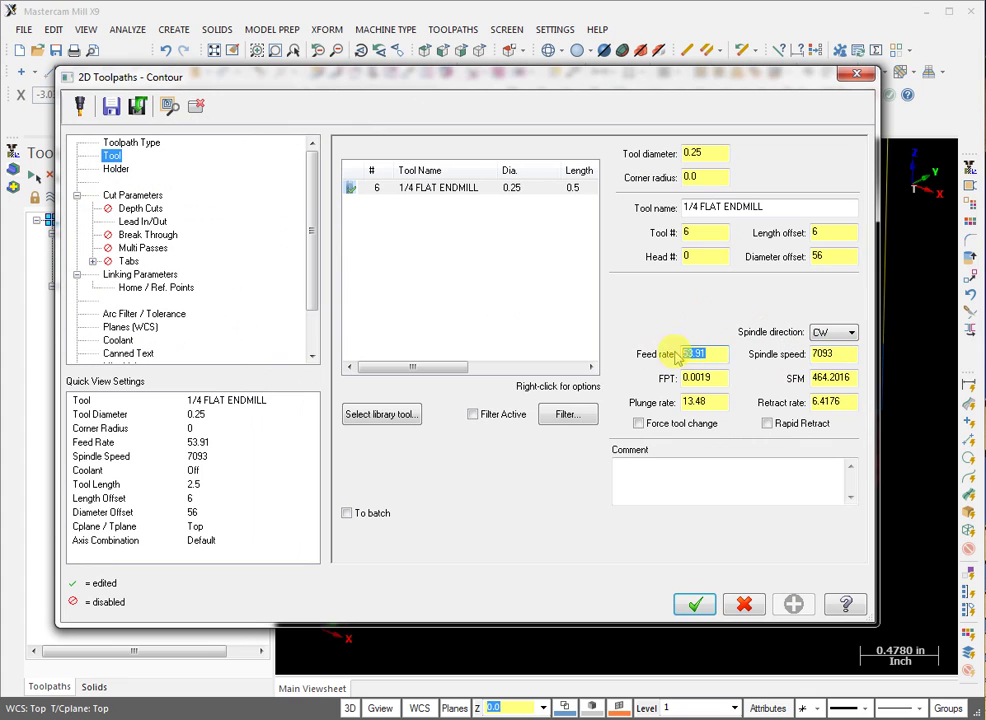
{"action": "double_click", "coordinate": [700, 401]}
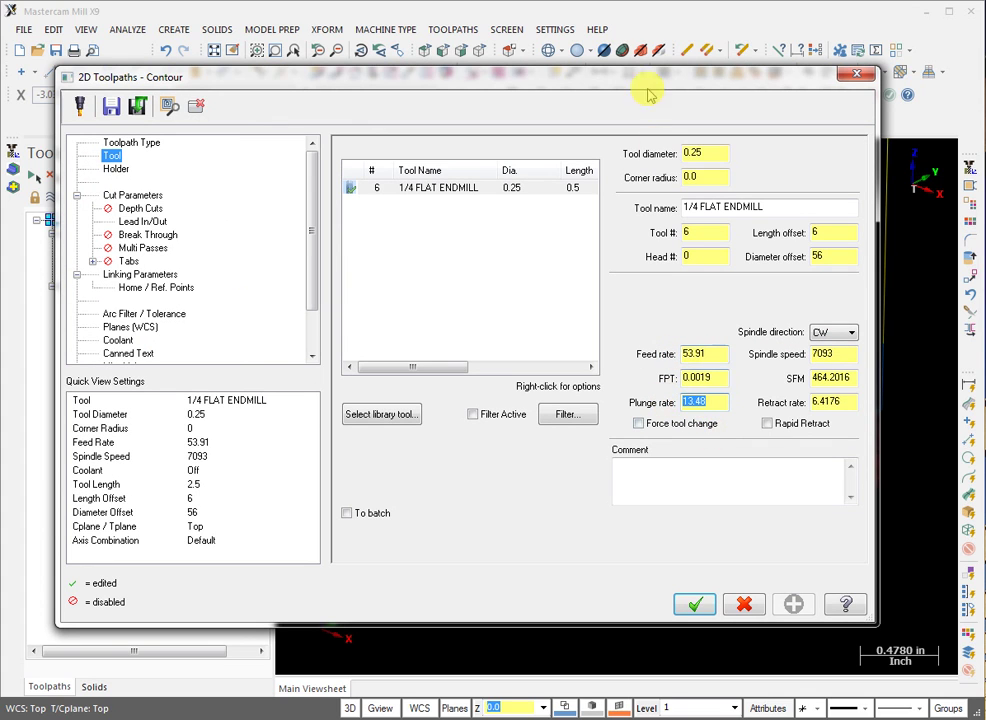
{"action": "left_click_drag", "start_coordinate": [649, 80], "coordinate": [651, 513]}
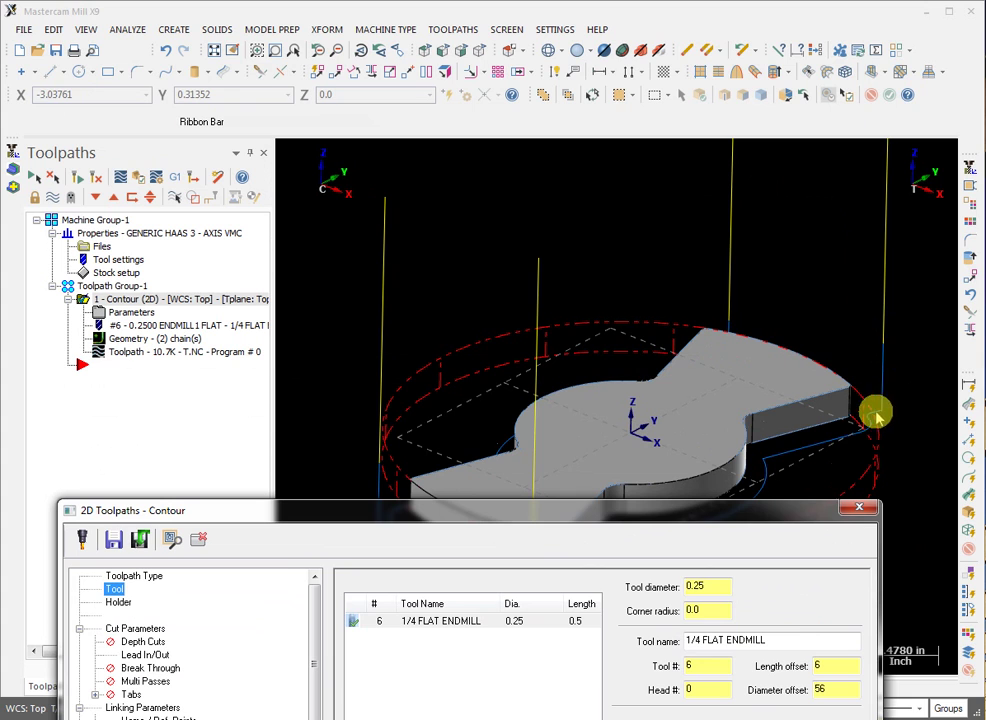
{"action": "left_click_drag", "start_coordinate": [812, 502], "coordinate": [726, 135]}
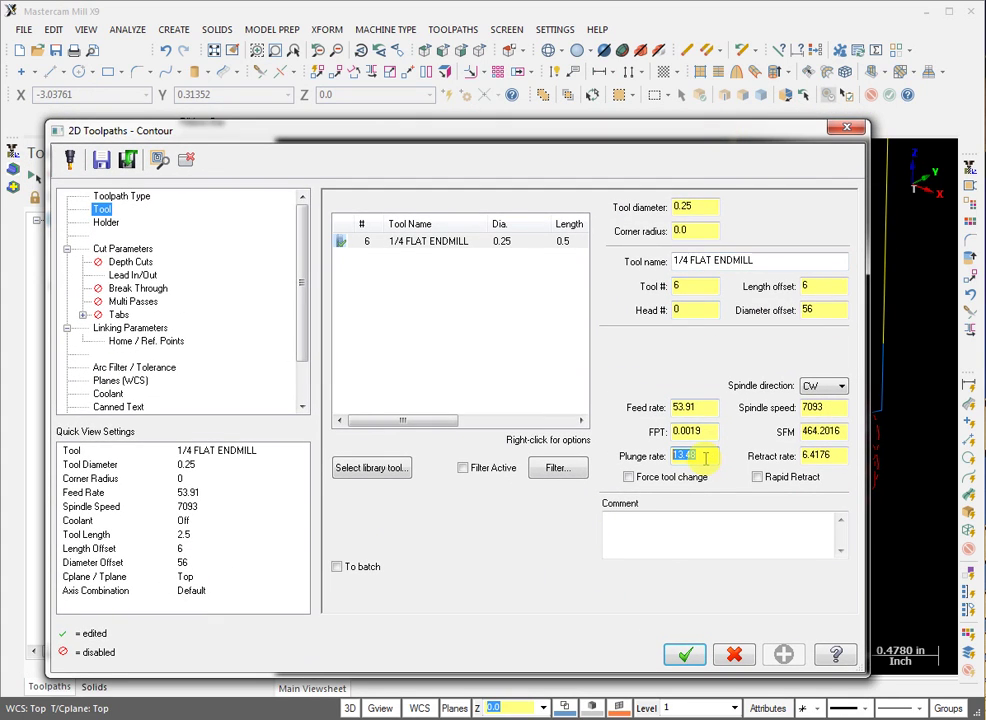
{"action": "type", "text": "53.0"}
{"action": "key", "text": "shift+Tab"}
{"action": "key", "text": "shift+Tab"}
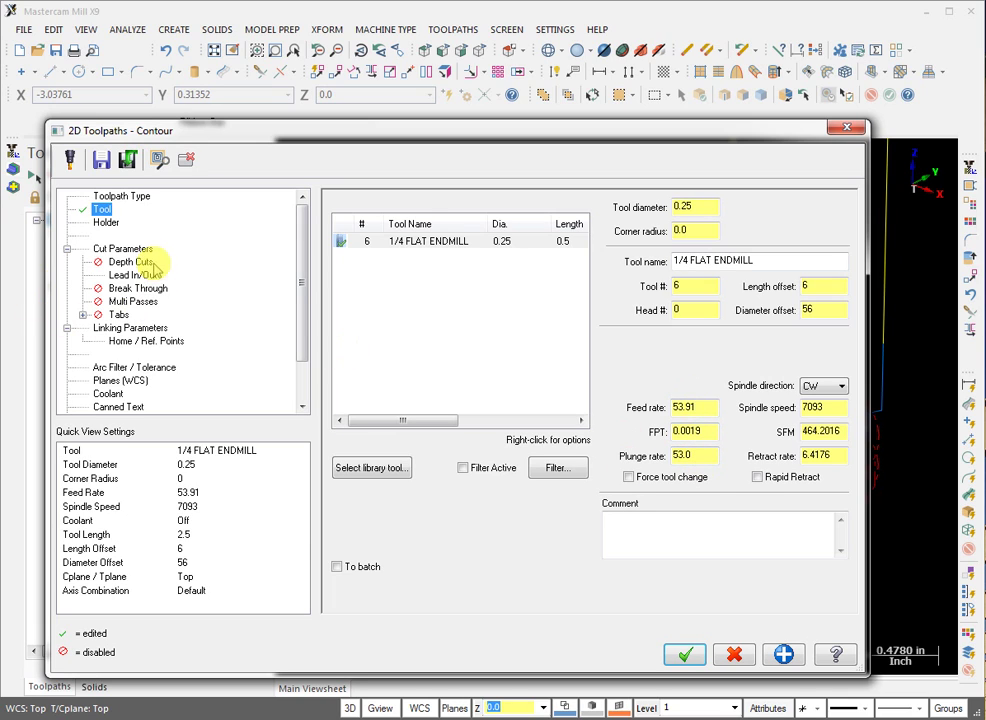
- Review the contour's Depth Cuts page, showing a 0.2141 max rough step
{"action": "left_click", "coordinate": [125, 262]}
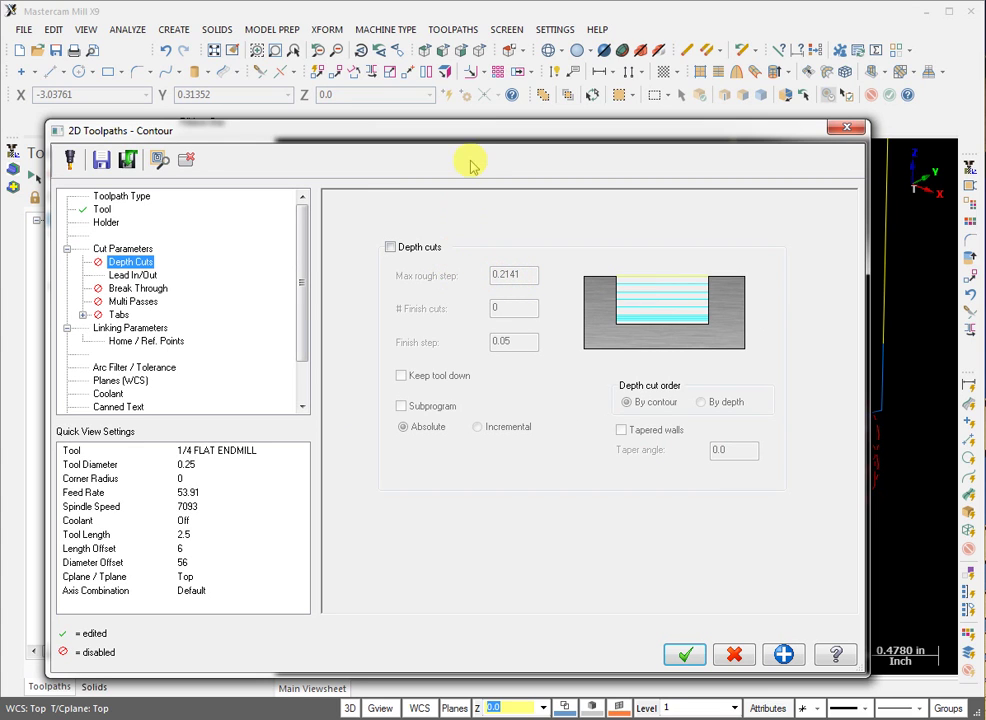
{"action": "left_click_drag", "start_coordinate": [472, 165], "coordinate": [415, 508]}
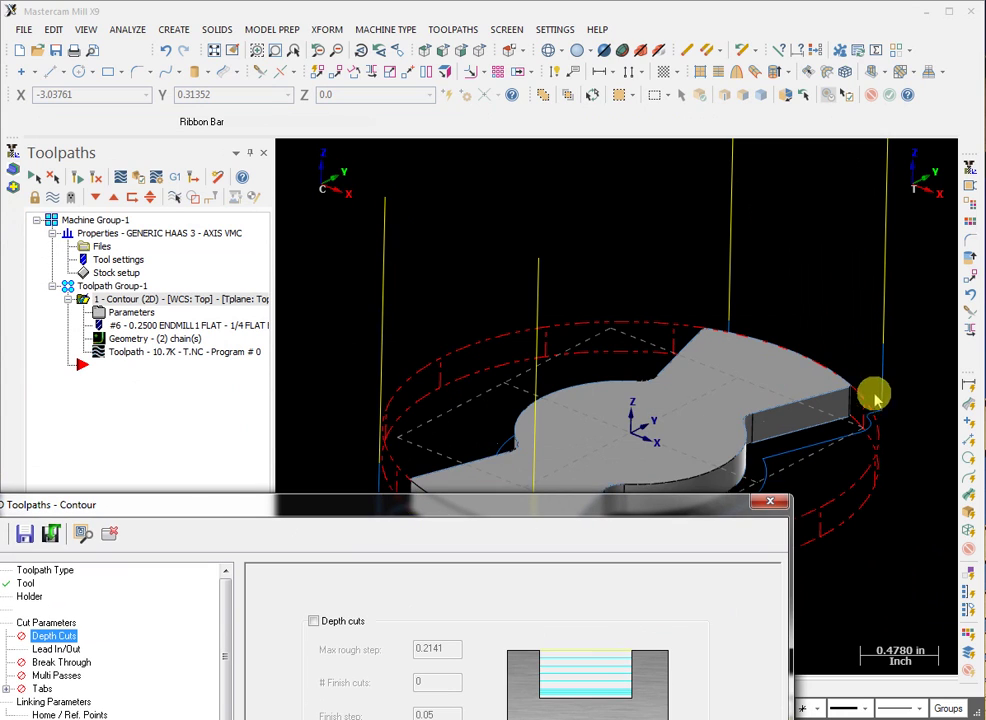
{"action": "left_click_drag", "start_coordinate": [707, 503], "coordinate": [769, 110]}
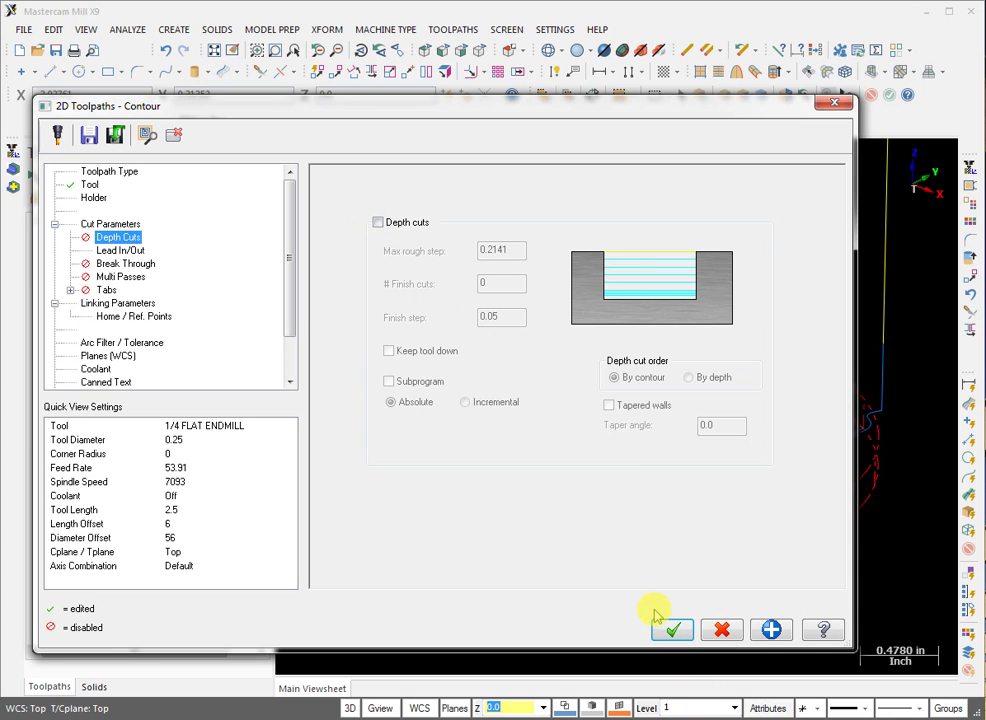
- Accept the contour changes and play its 28-move verification in Mastercam Simulator
{"action": "left_click", "coordinate": [676, 630]}
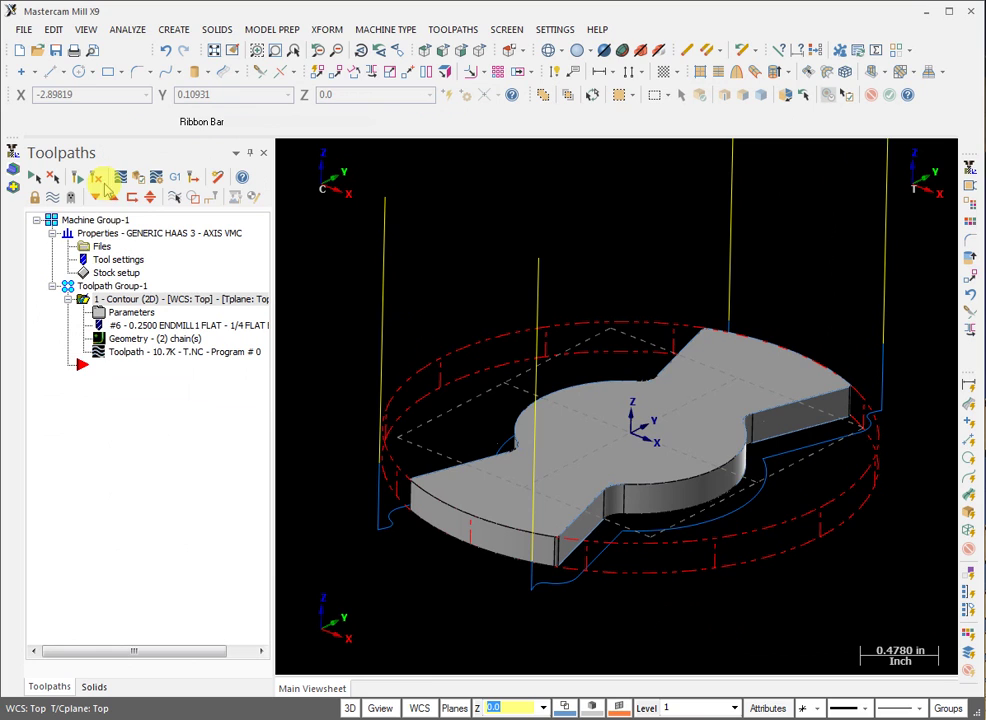
{"action": "left_click", "coordinate": [142, 177]}
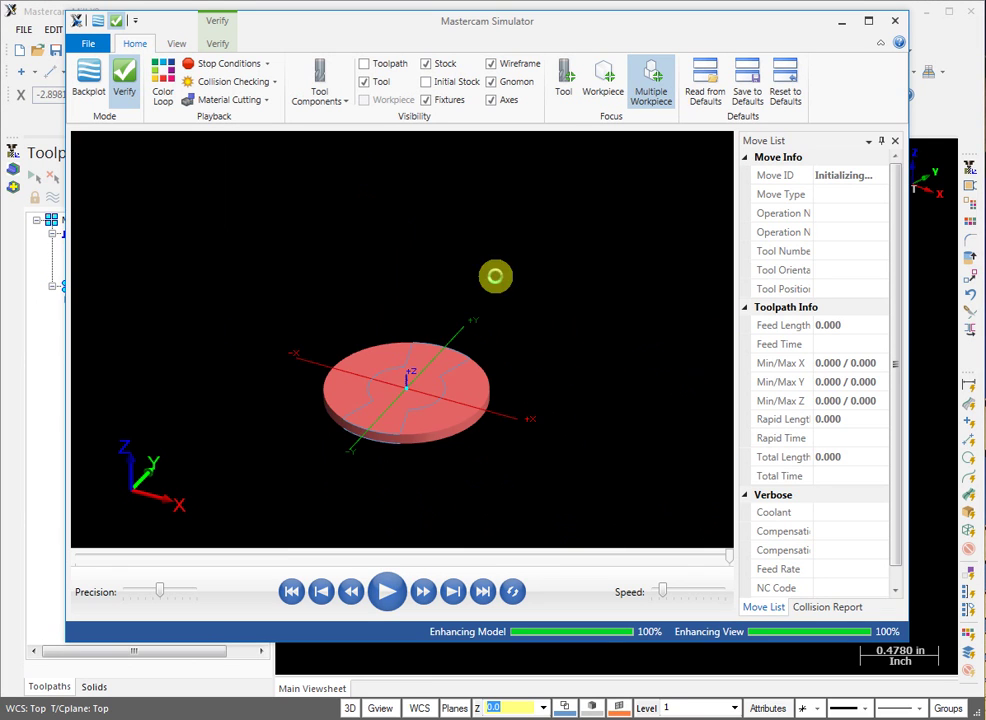
{"action": "left_click", "coordinate": [386, 591]}
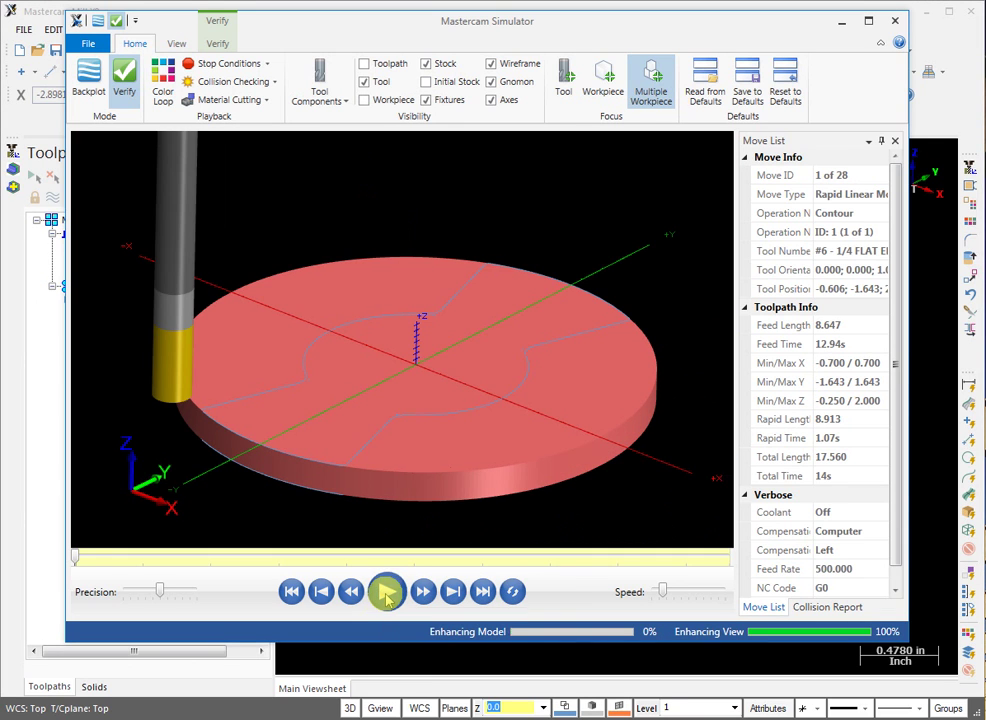